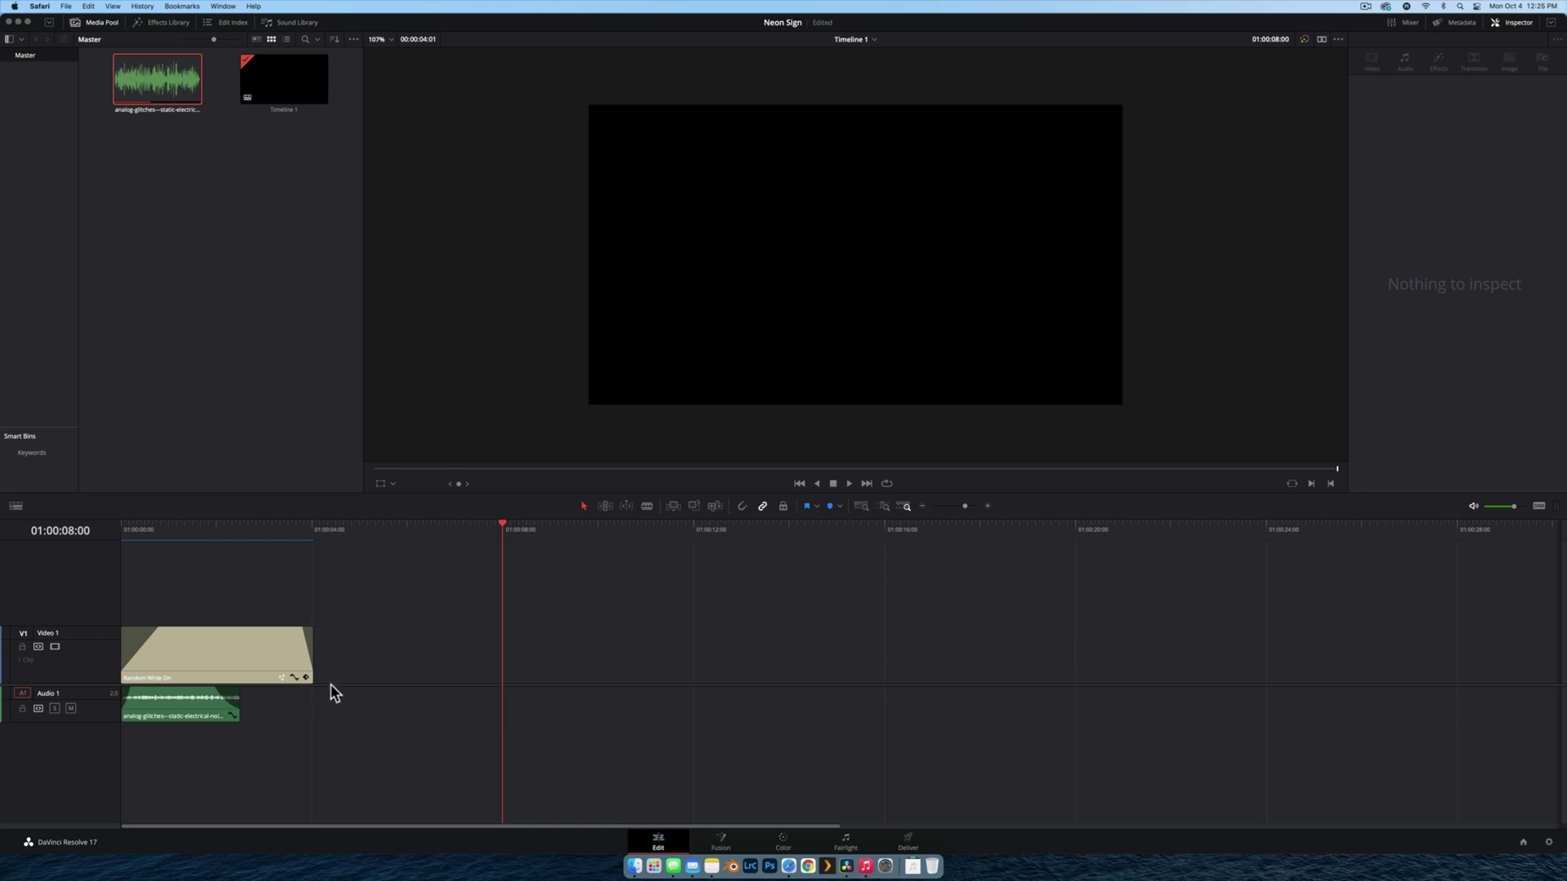
left_click(153, 529)
left_click_drag(153, 529, 123, 529)
key("space")
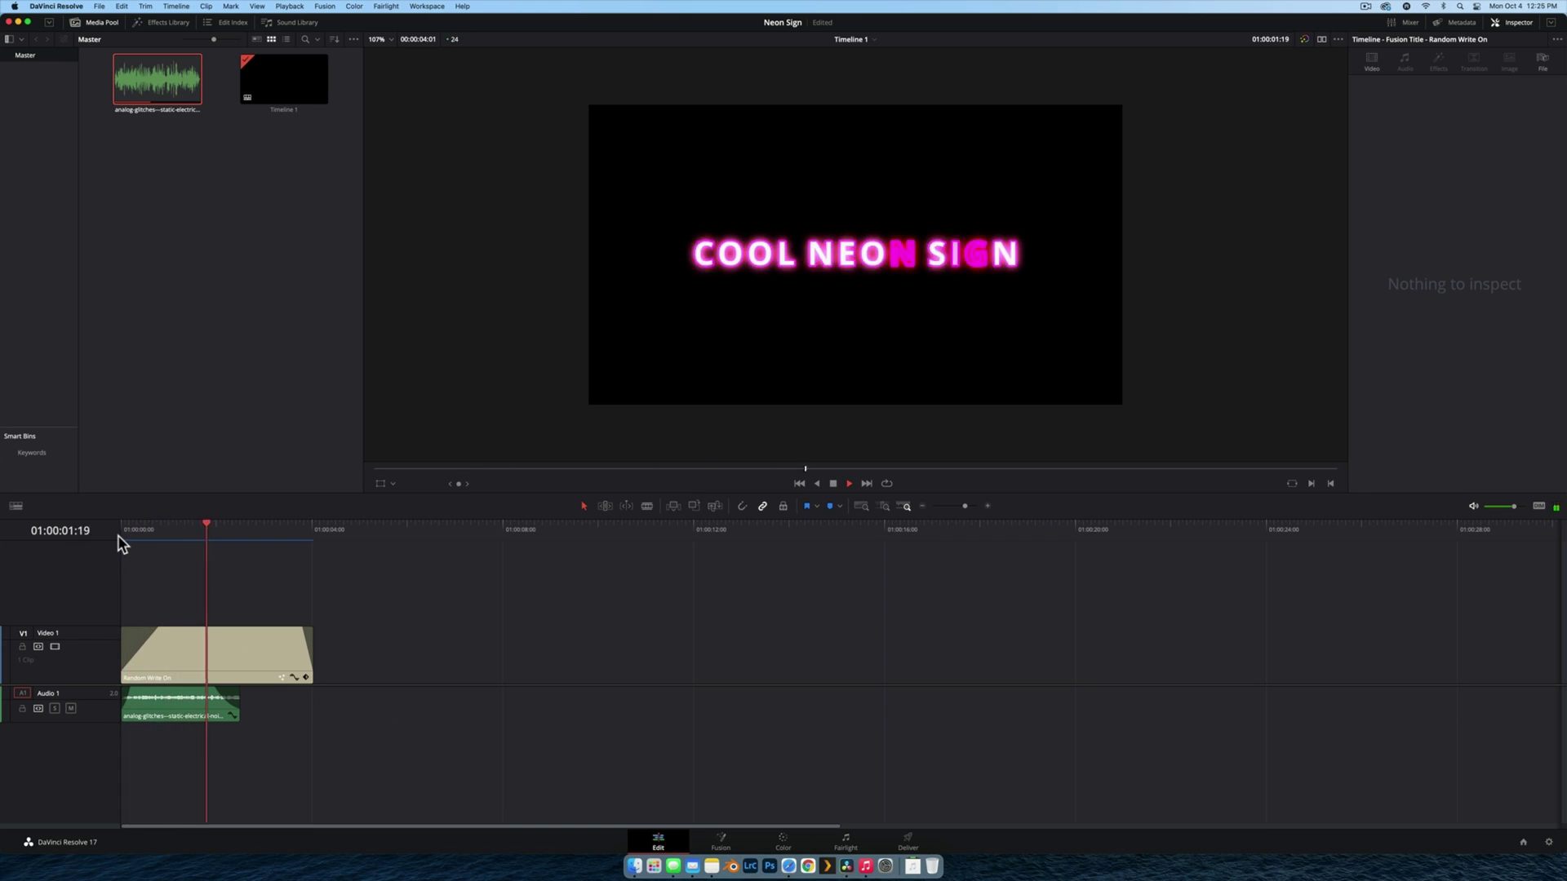
key("space")
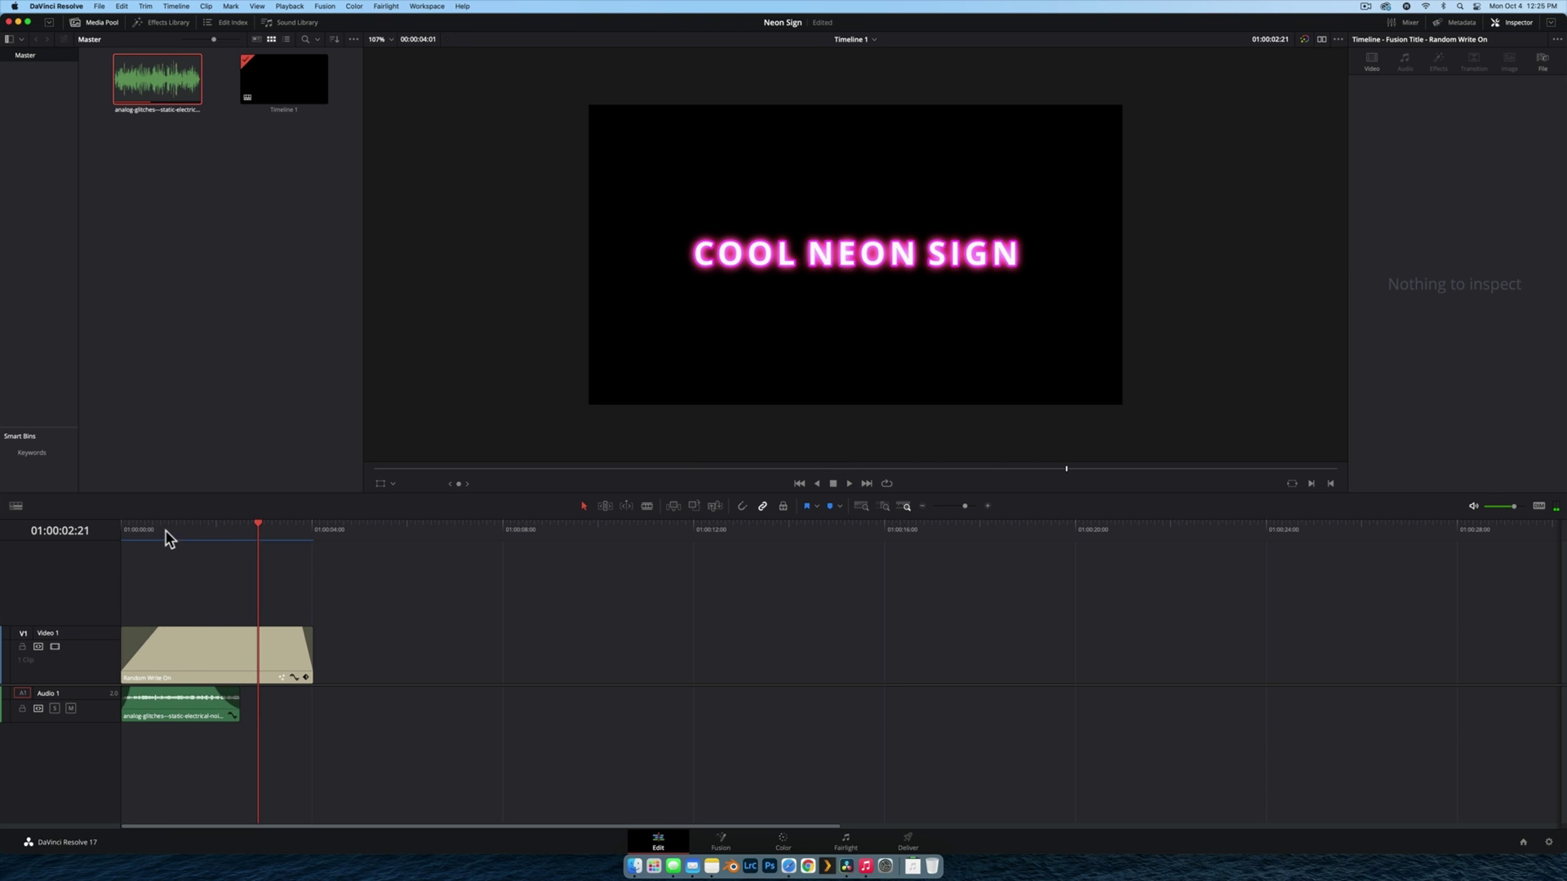
left_click_drag(165, 531, 225, 530)
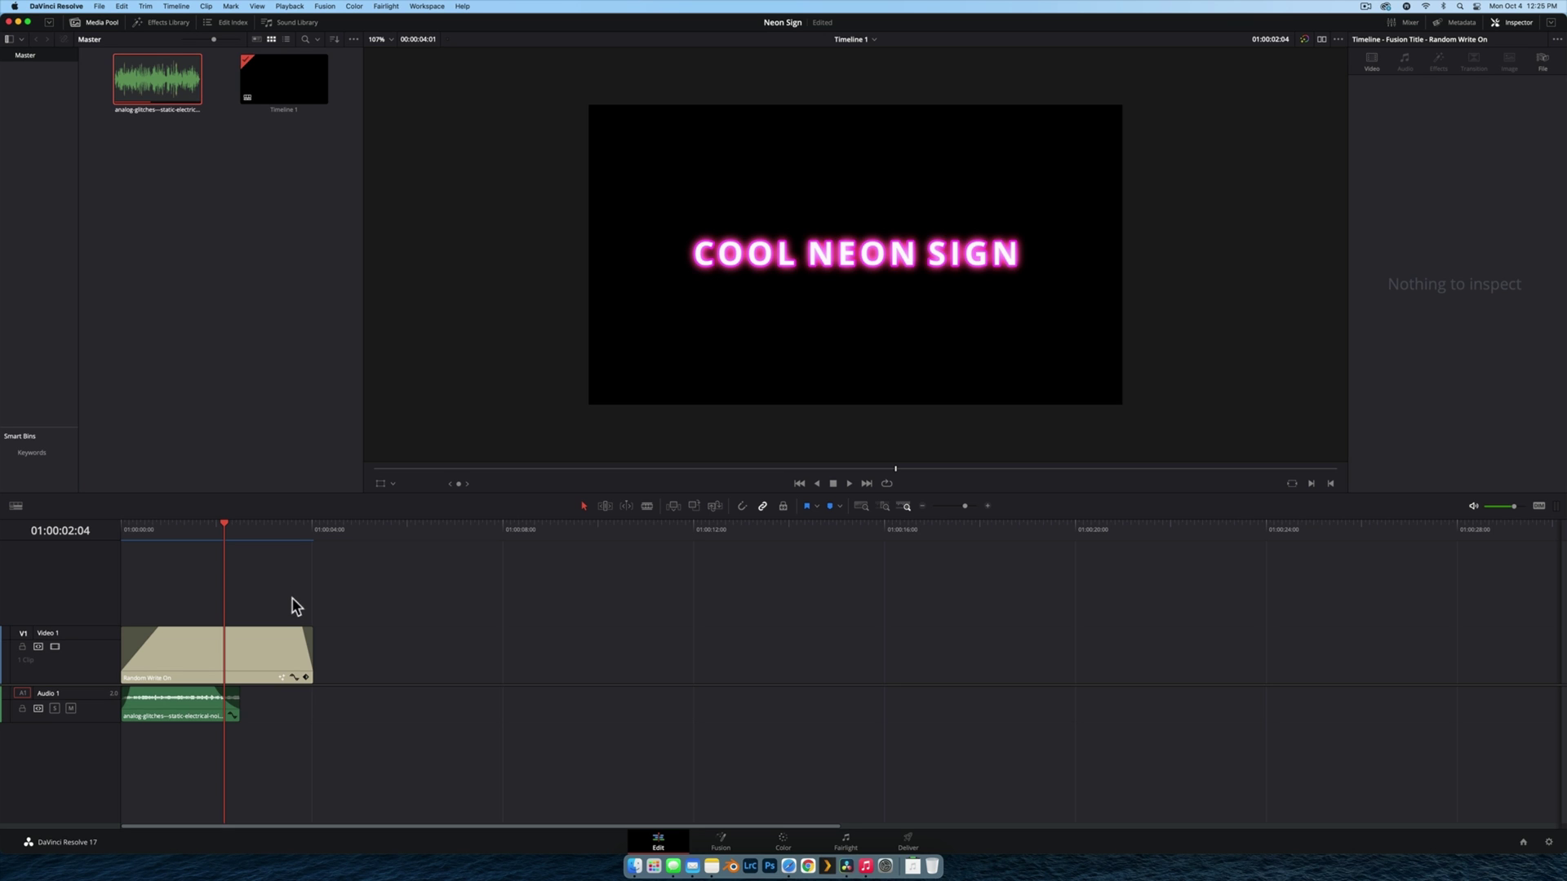
mouse_move(300, 539)
left_mouse_down()
mouse_move(193, 532)
mouse_move(314, 532)
left_mouse_up()
Add a Random Write On title to V1 after the first clip and preview it
left_click(172, 23)
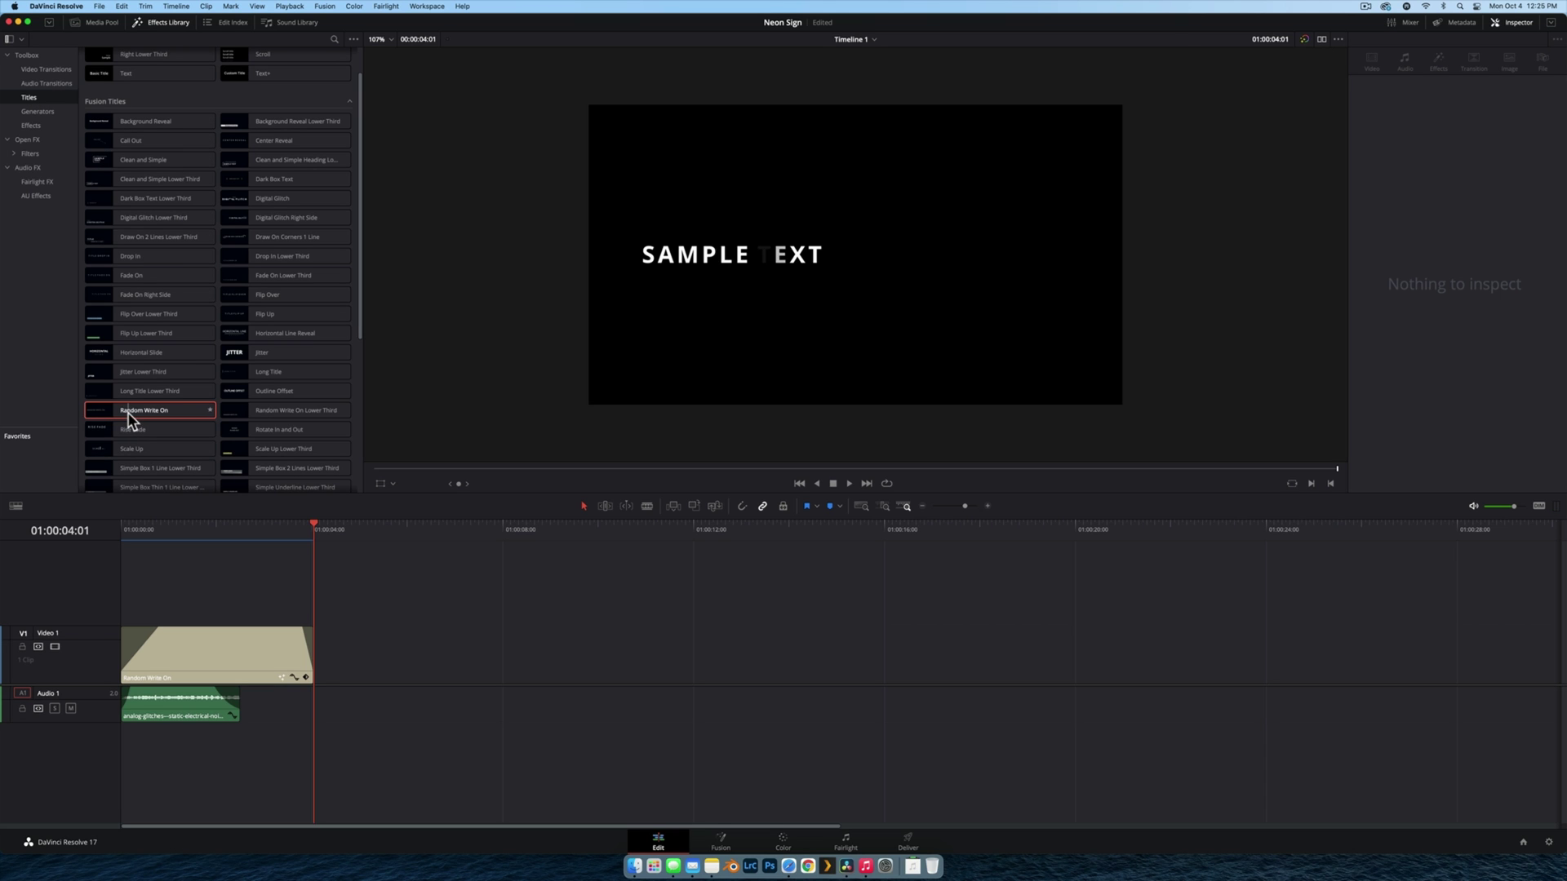
left_click_drag(128, 413, 344, 660)
key("space")
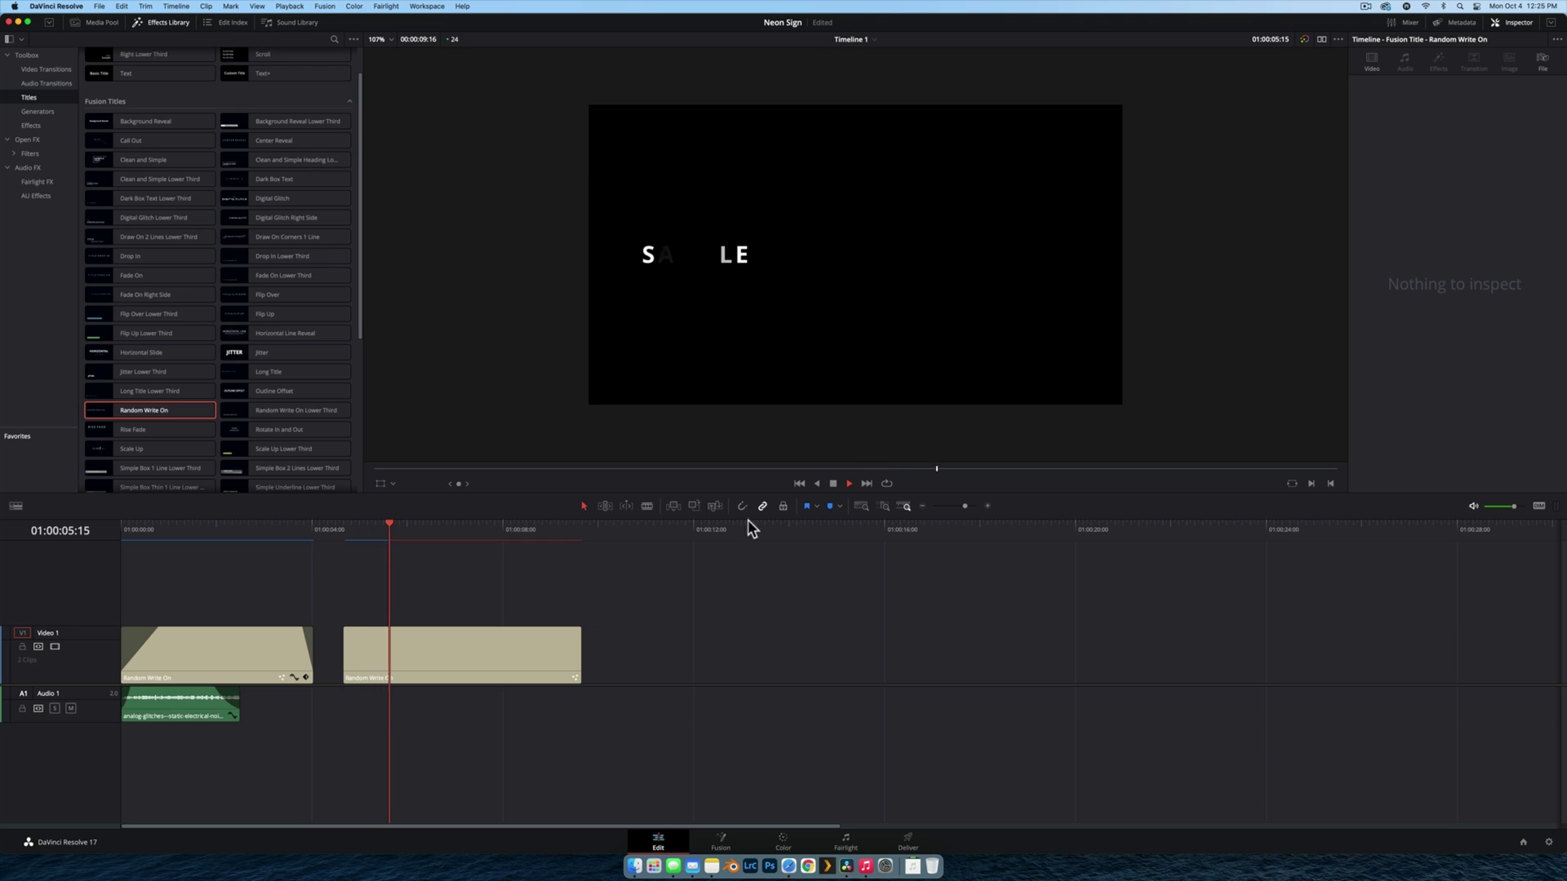
key("space")
Change the title text to THATMODERNDUDE, raise Size to 0.1063, and set Open Sans Semibold
left_click(478, 634)
triple_click(1440, 290)
type("CO")
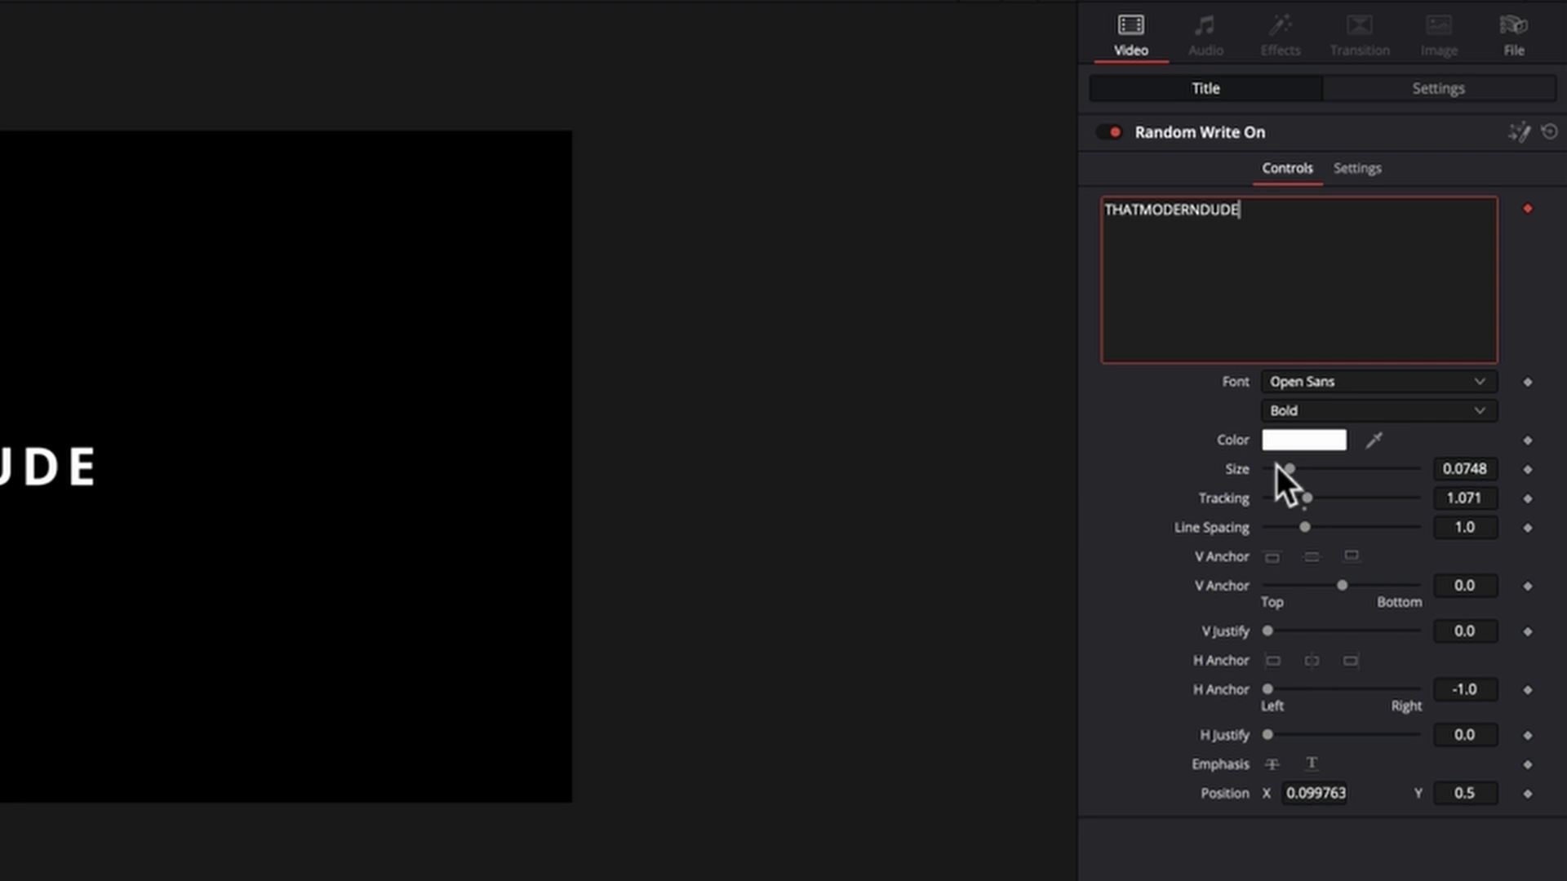
left_click_drag(1289, 470, 1298, 469)
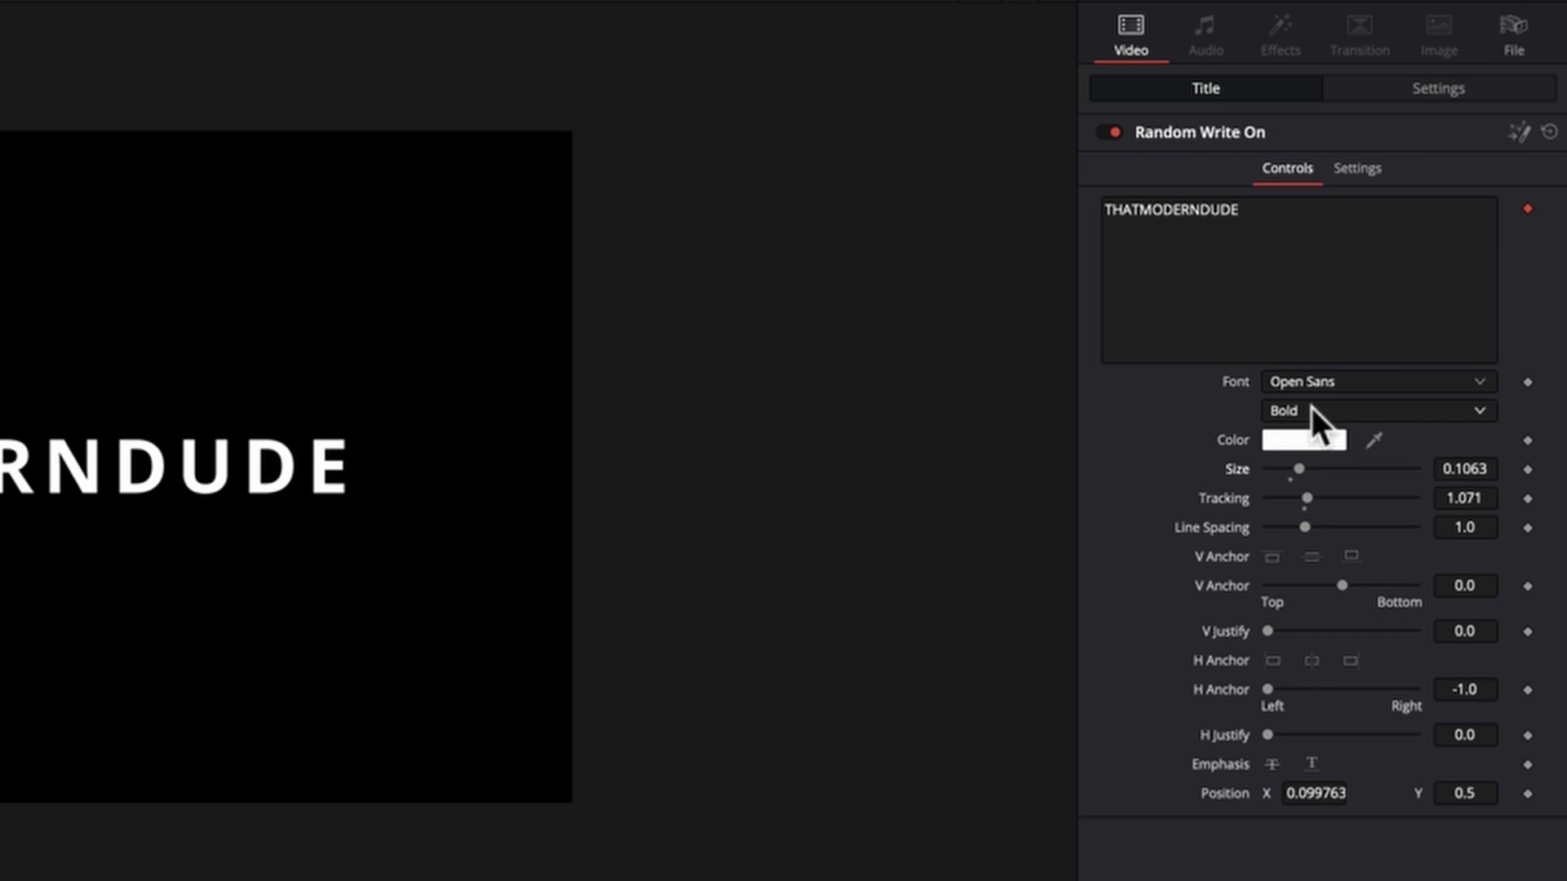
left_click(1310, 408)
left_click(1297, 493)
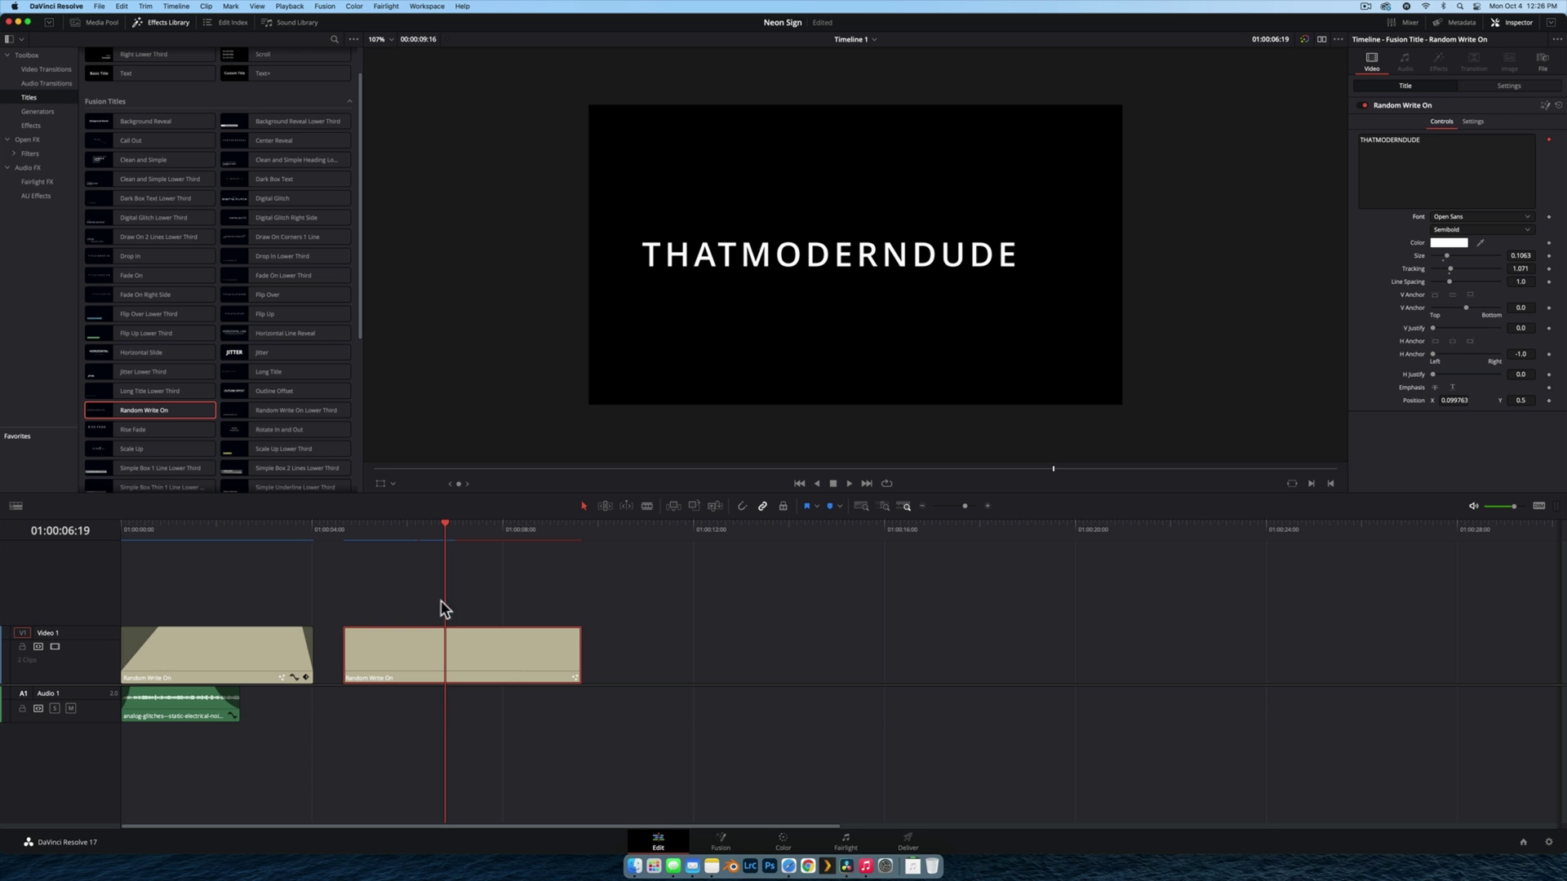
Open the title in Fusion and expand the RandomWriteOn group node
left_click(722, 842)
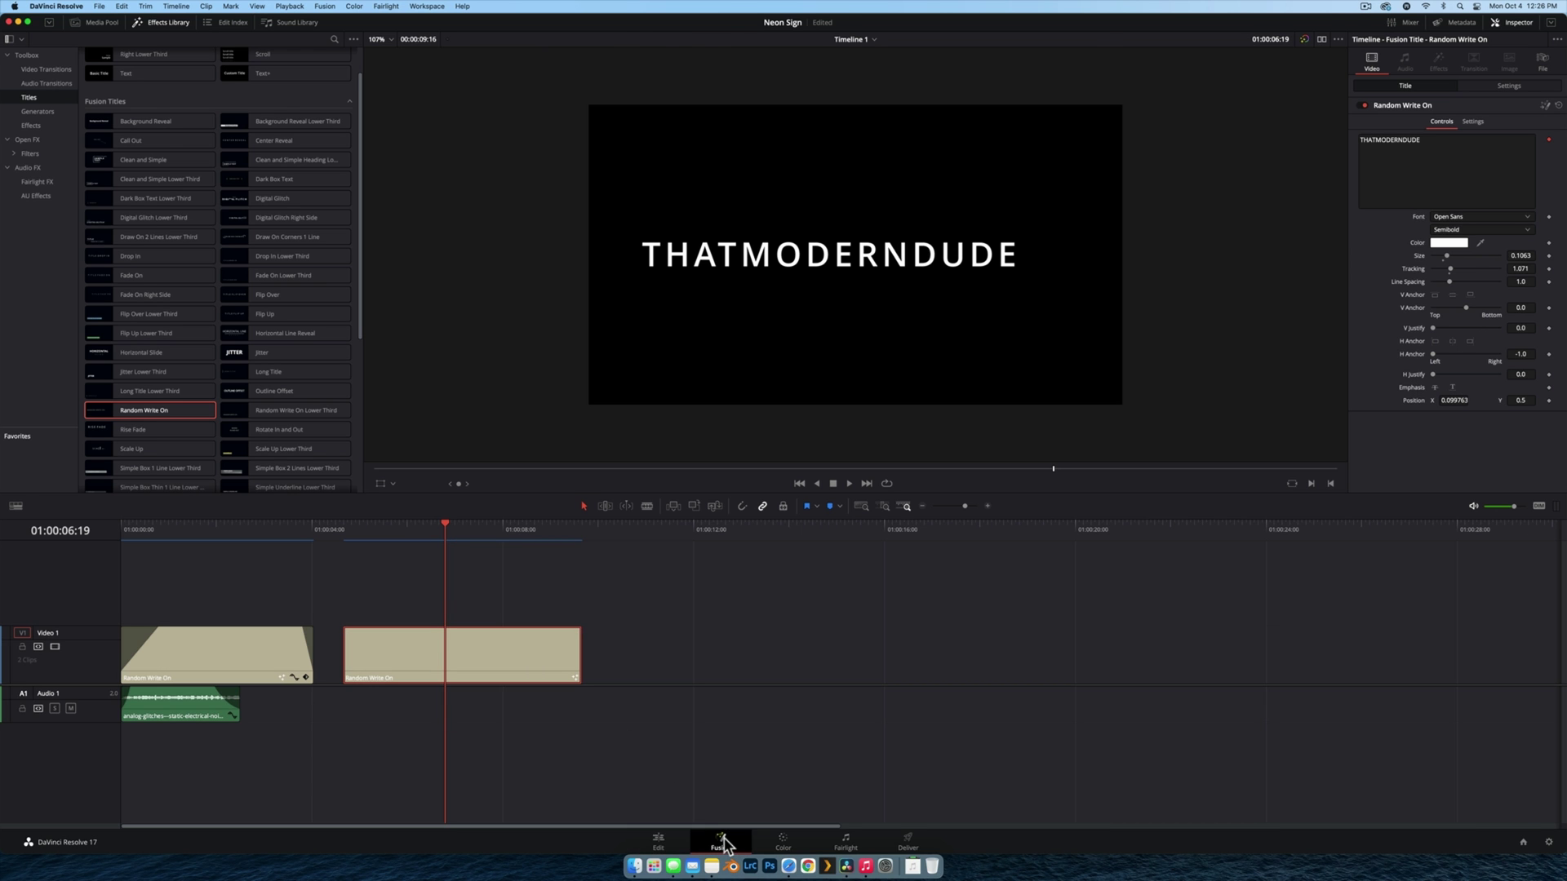
mouse_move(161, 602)
left_mouse_down()
mouse_move(399, 685)
mouse_move(764, 669)
left_mouse_up()
left_click_drag(580, 669, 394, 662)
double_click(394, 663)
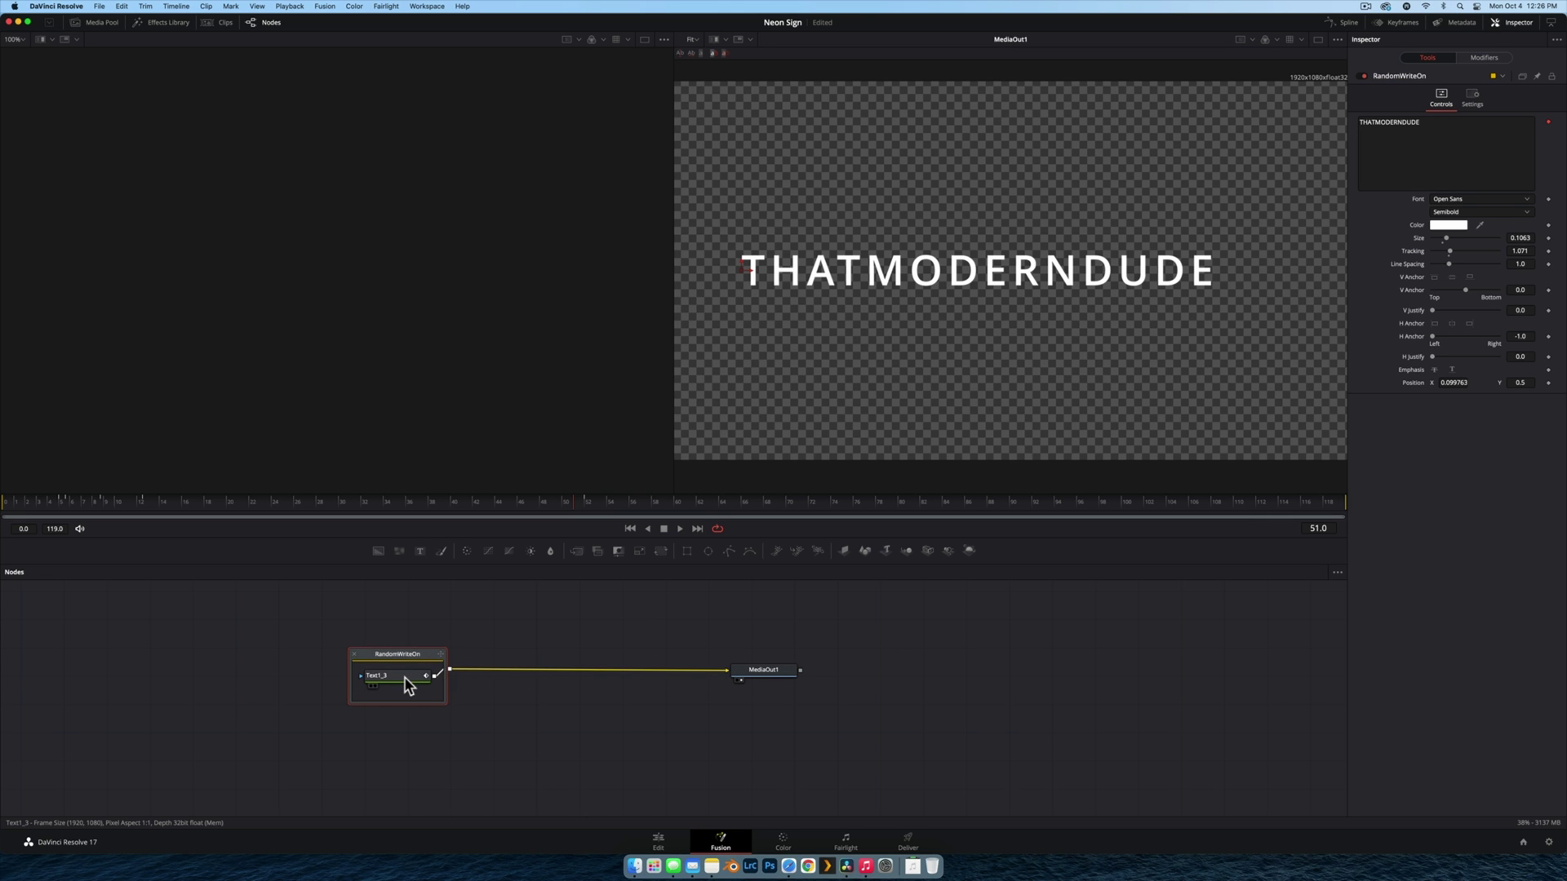
Select the inner Text1_3 node and show its settings in the Inspector
left_click(405, 677)
left_click(408, 650)
left_click(406, 677)
left_click(404, 679)
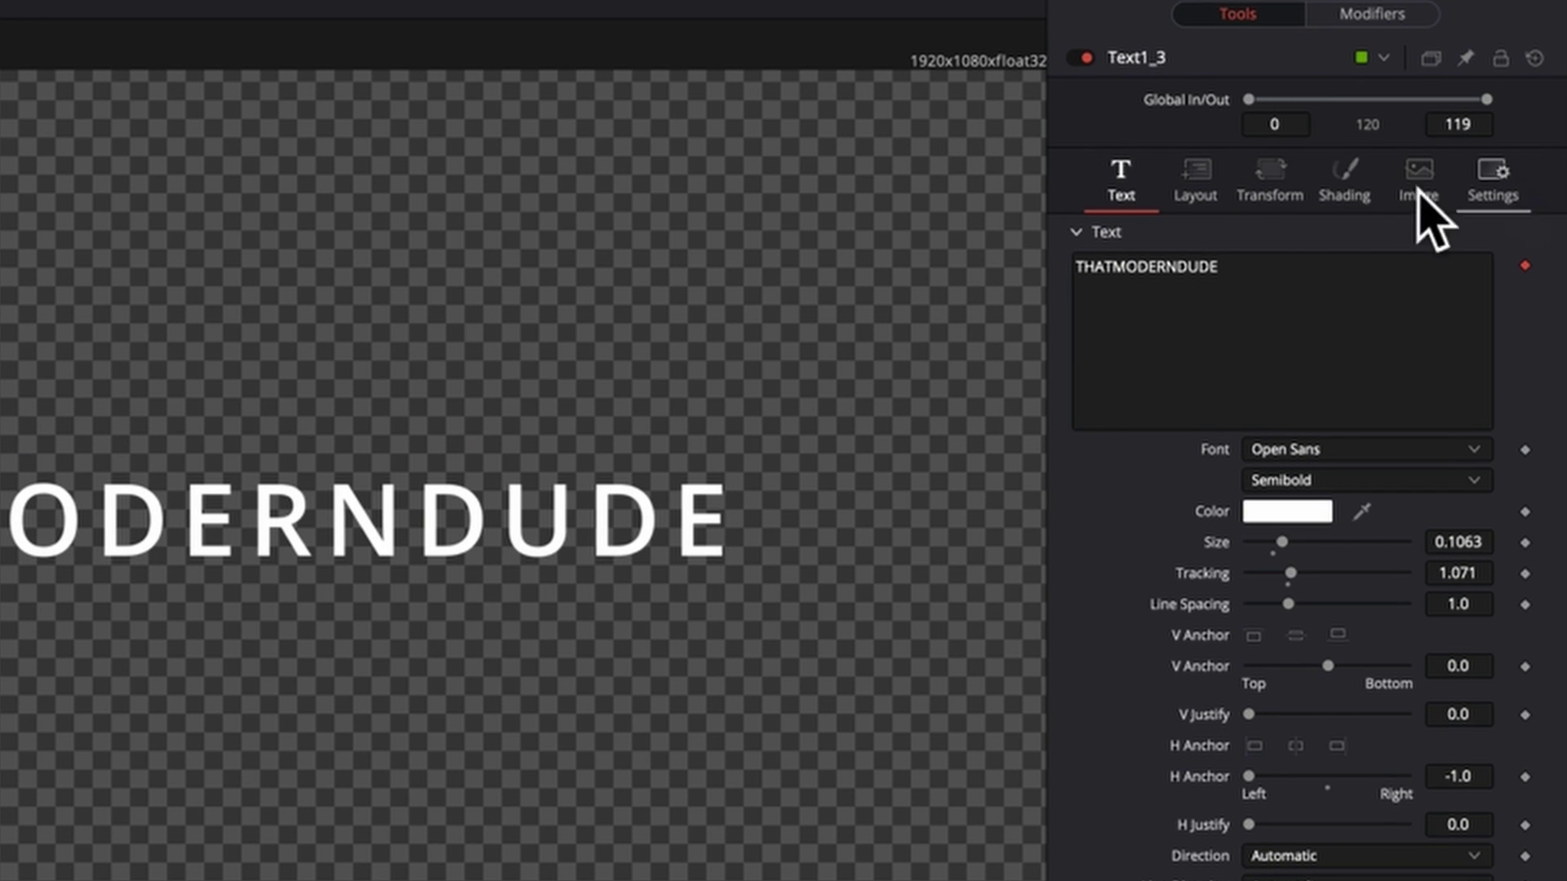
left_click(1183, 55)
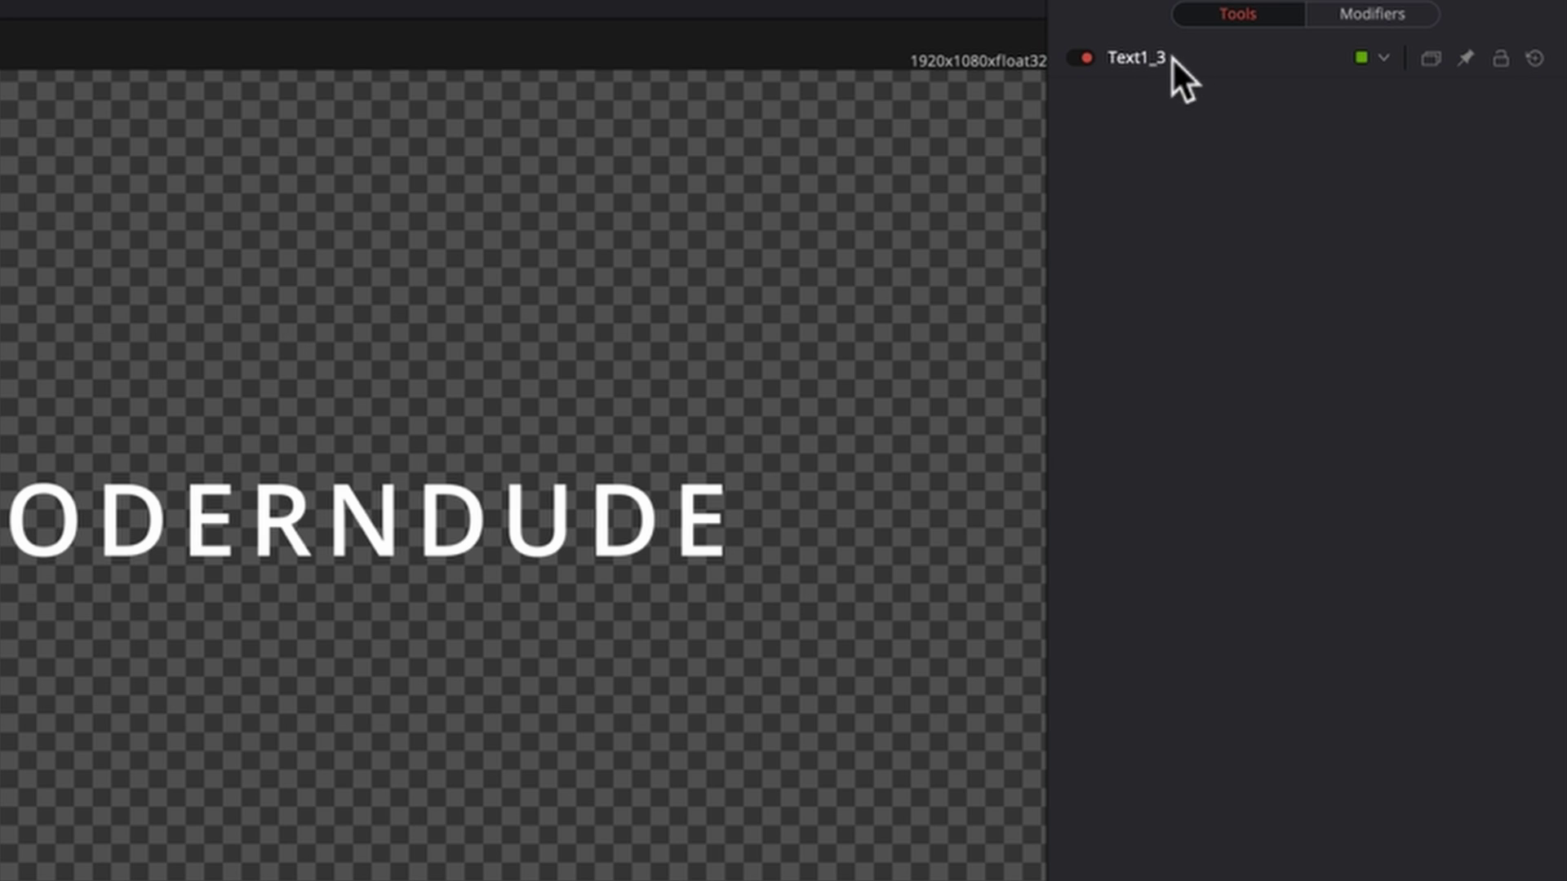
left_click(1172, 56)
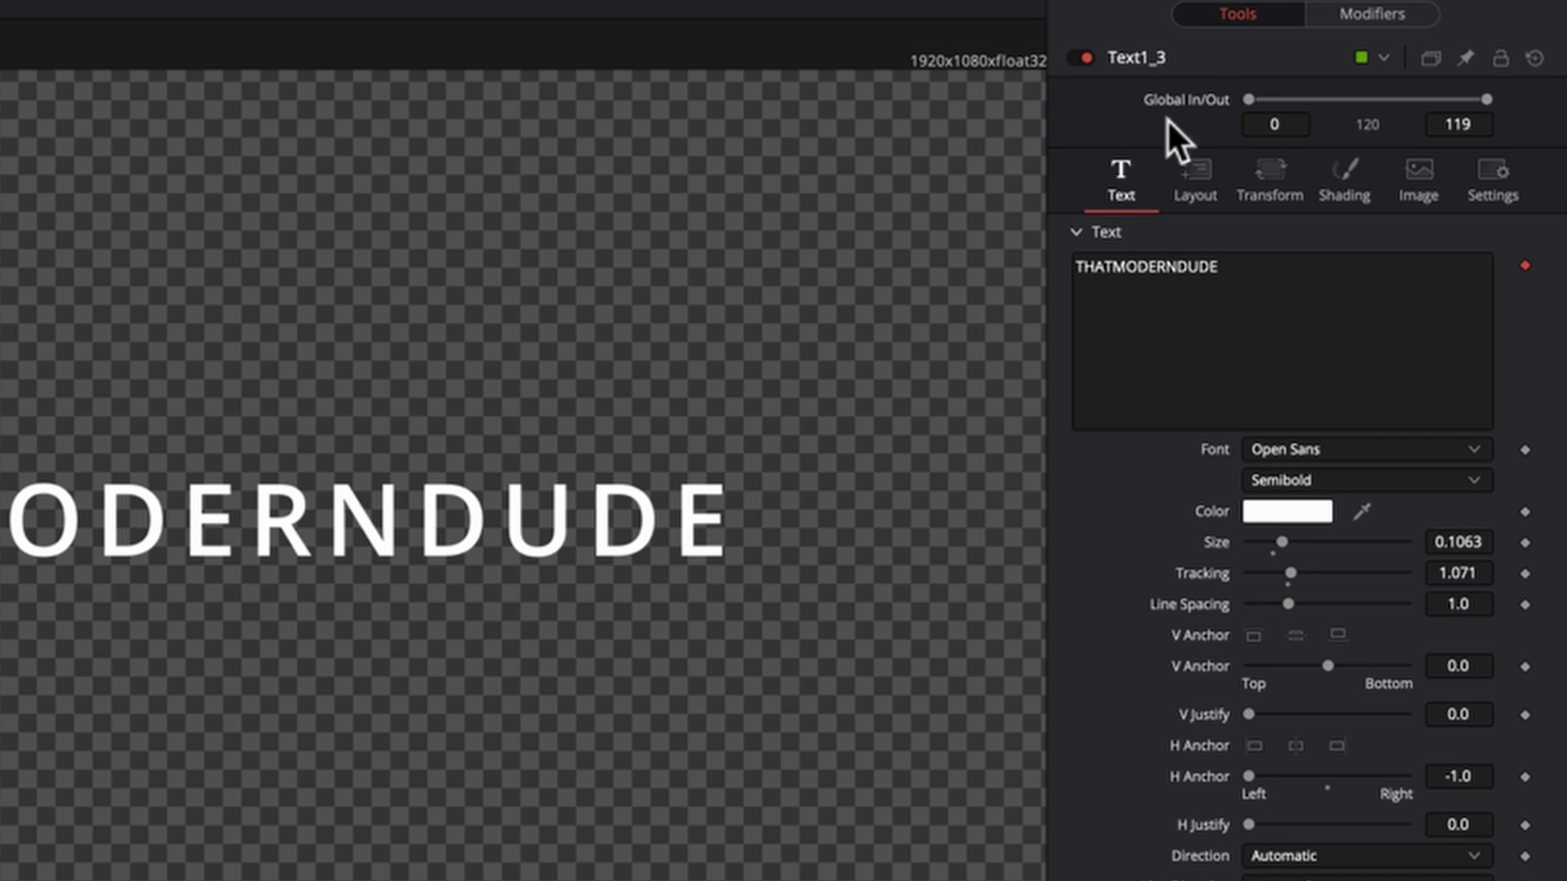
Enable shading element 2, Red Outline, and thicken the outline around the letters
left_click(1361, 192)
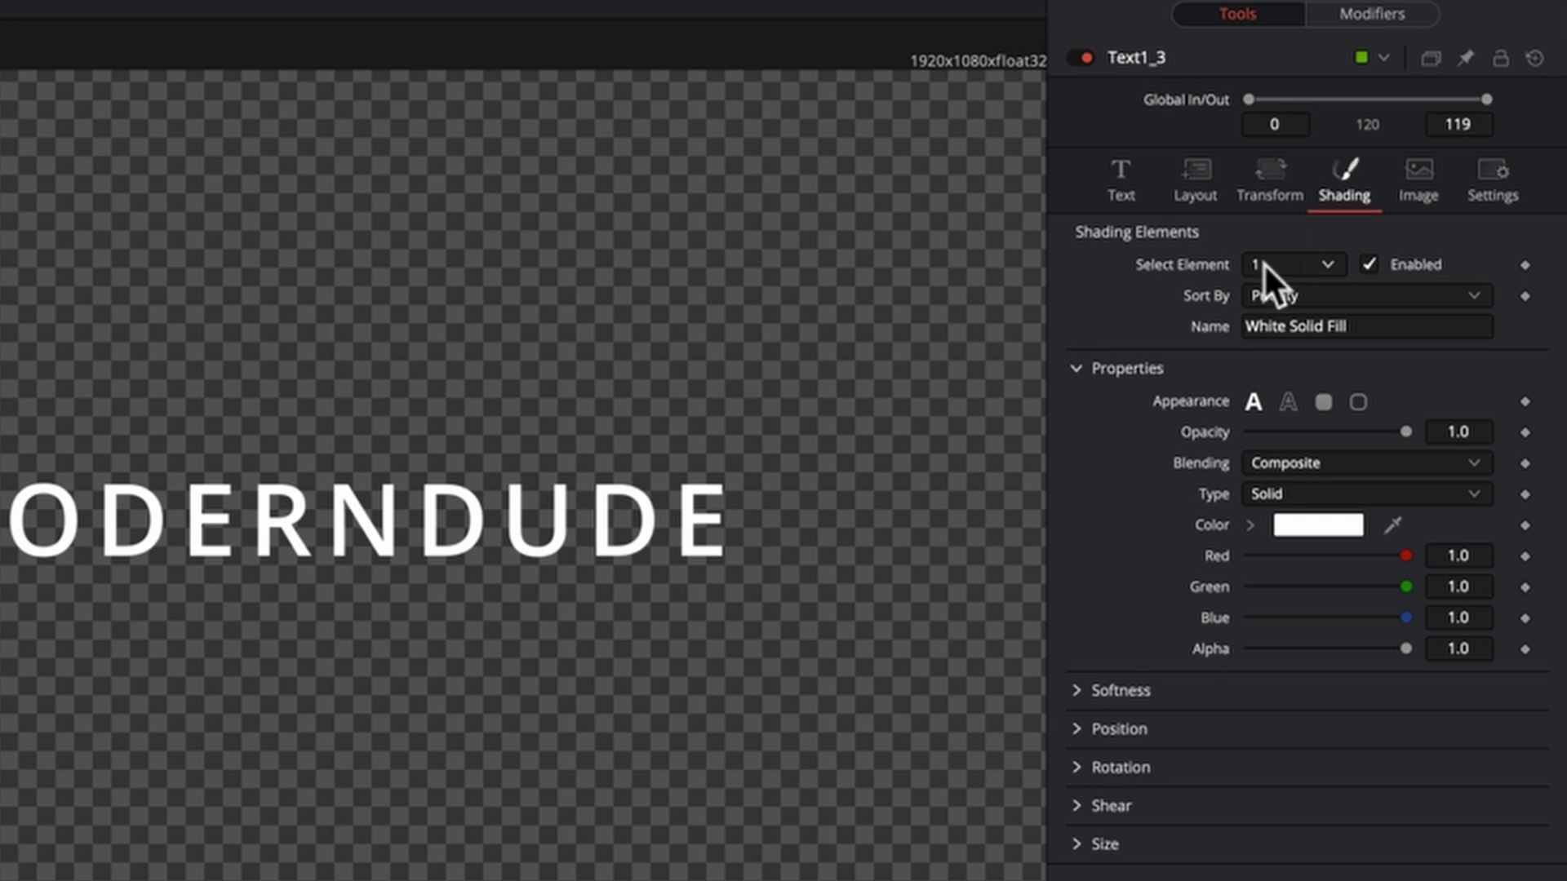
left_click(1302, 263)
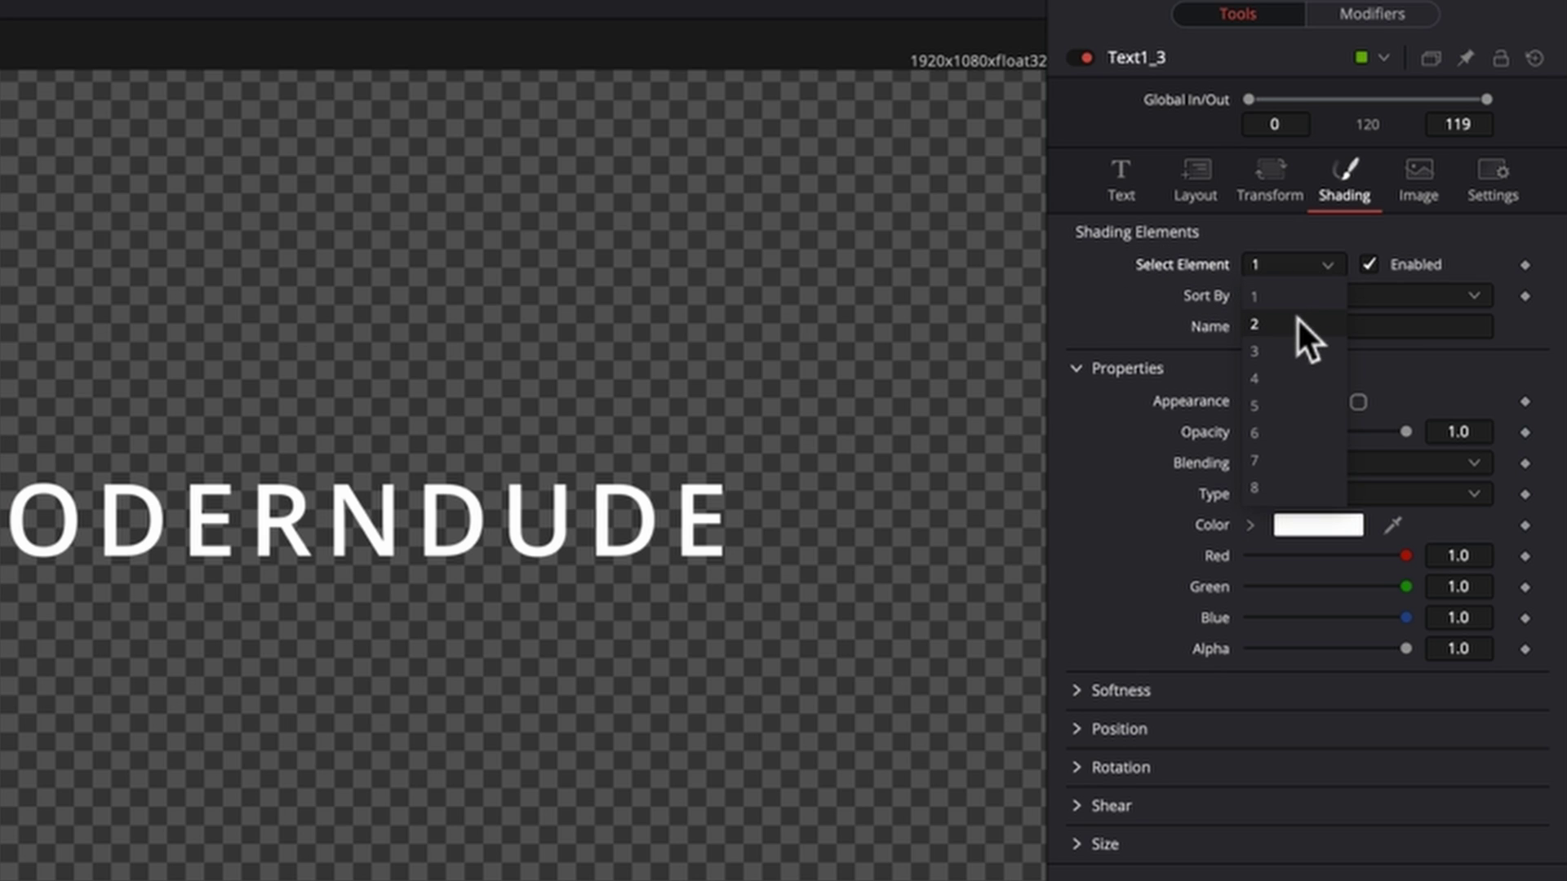
left_click(1297, 322)
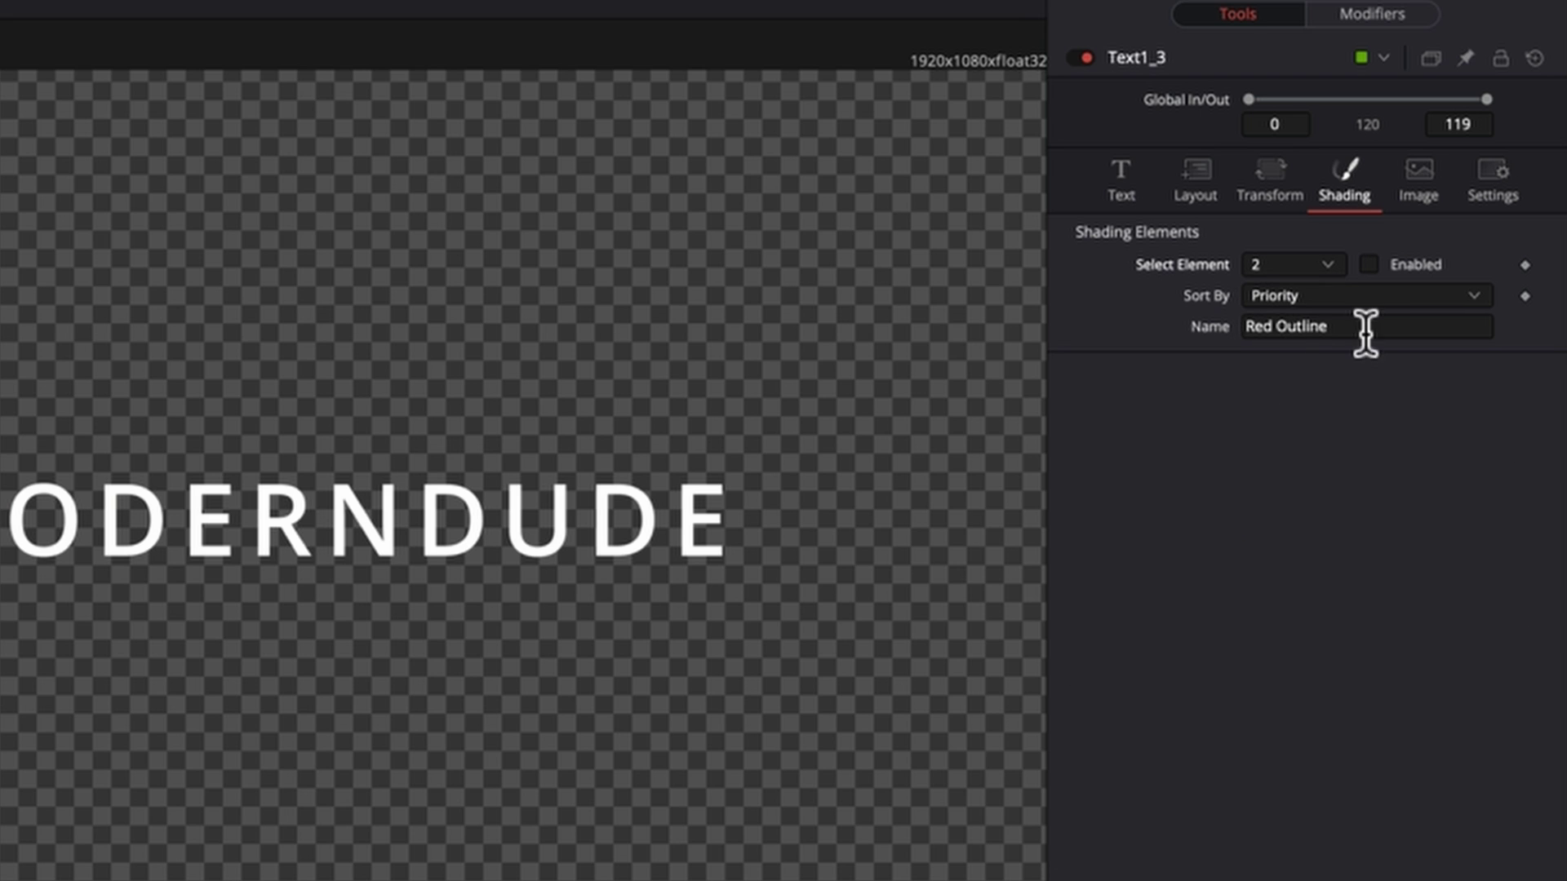
left_click(1370, 263)
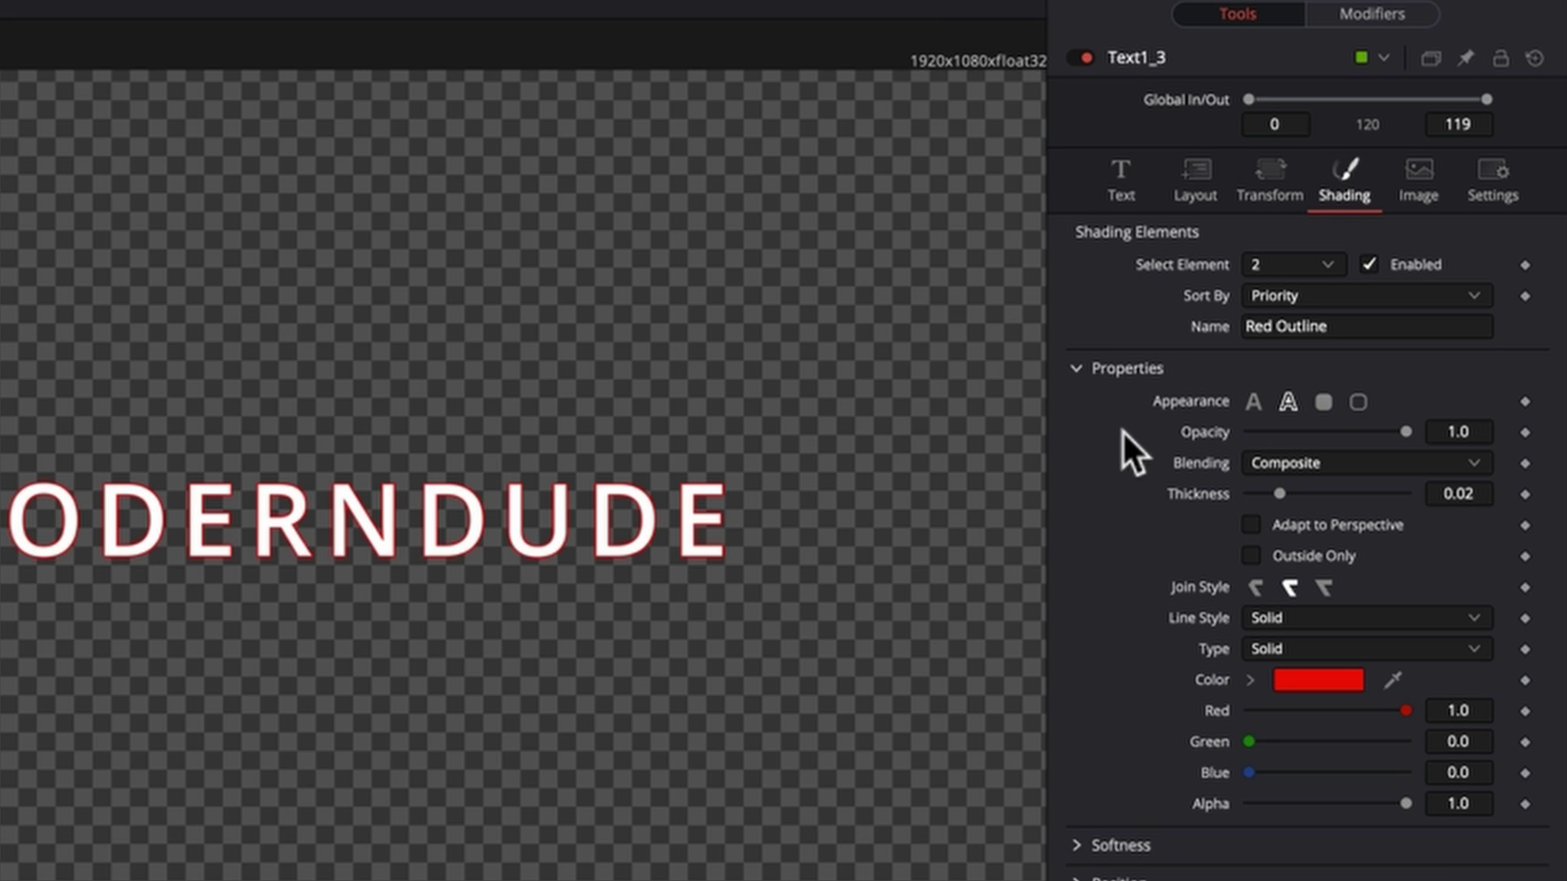
mouse_move(1279, 492)
left_mouse_down()
mouse_move(1392, 479)
mouse_move(1374, 481)
left_mouse_up()
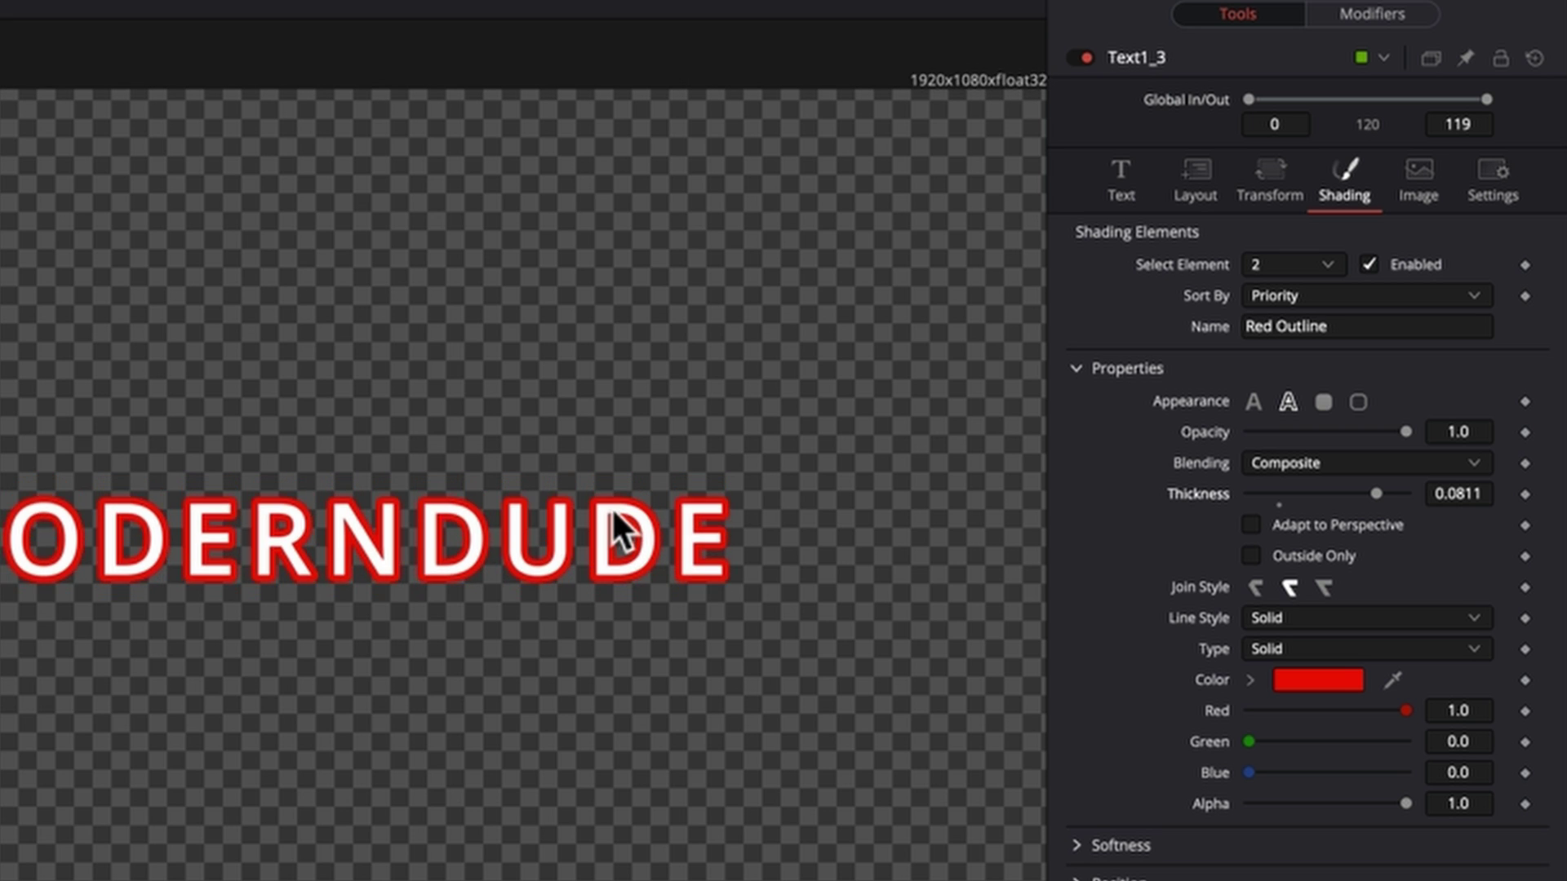
Set the Red Outline's Join Style to the rounded option
scroll(610, 507, "up", 3)
scroll(612, 515, "up", 2)
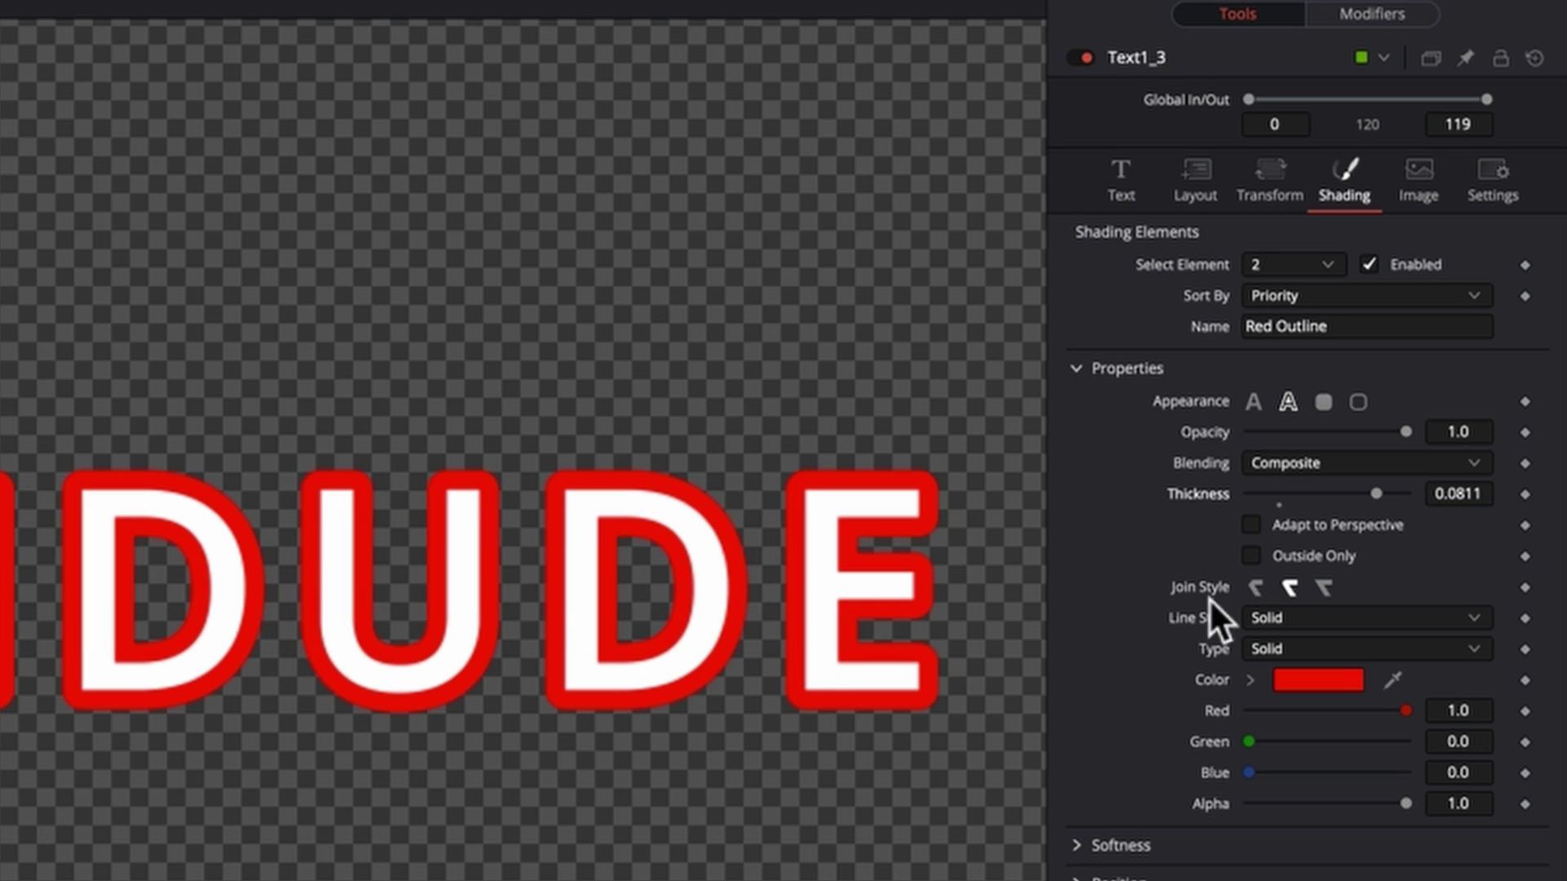
left_click(1255, 588)
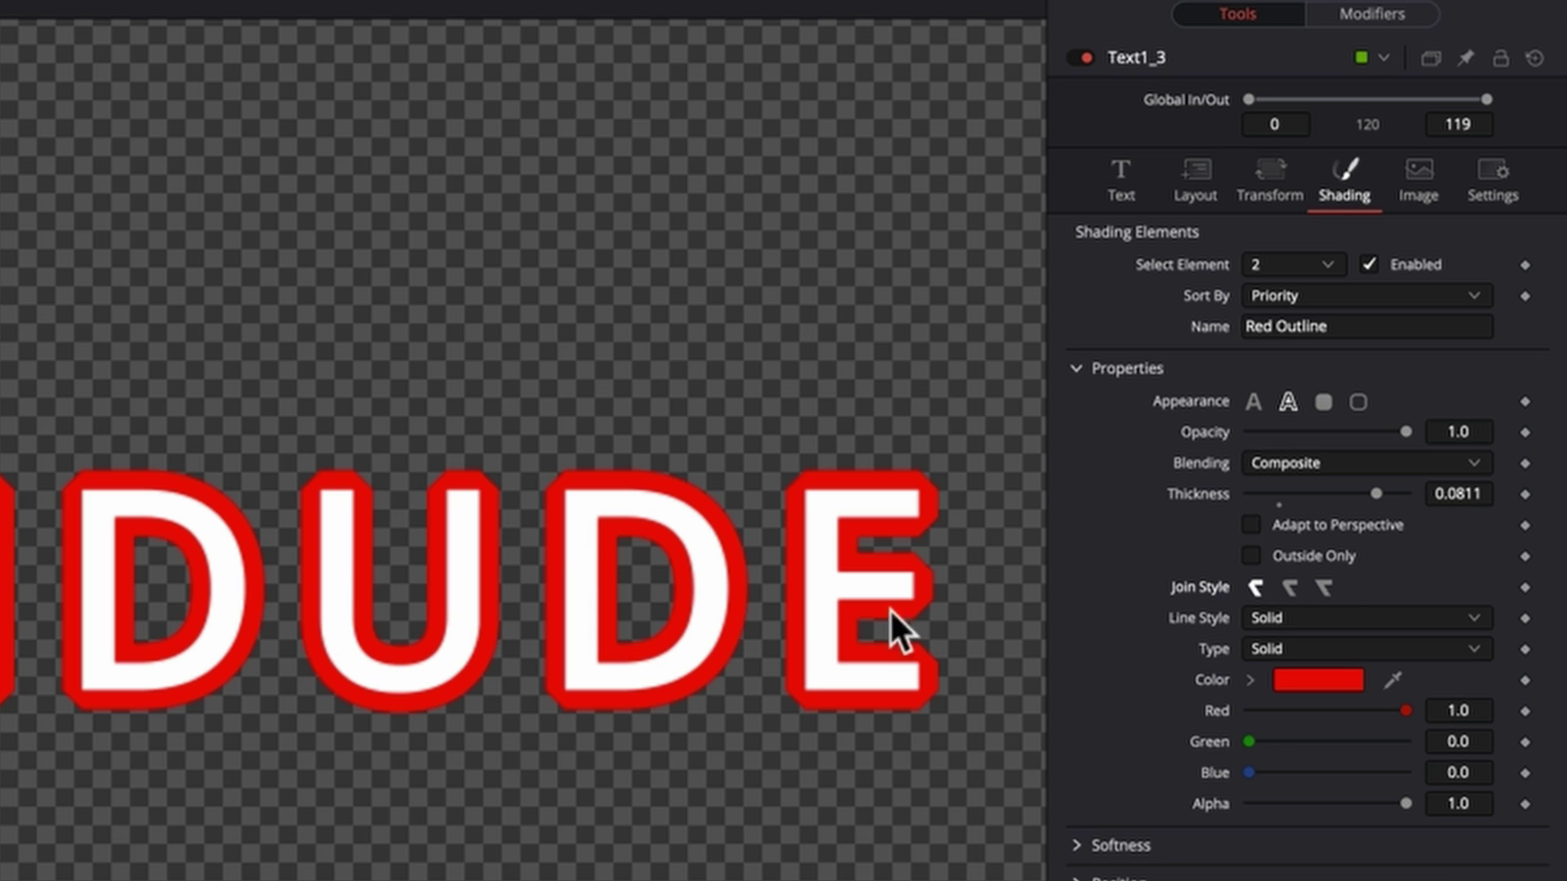
left_click(1315, 587)
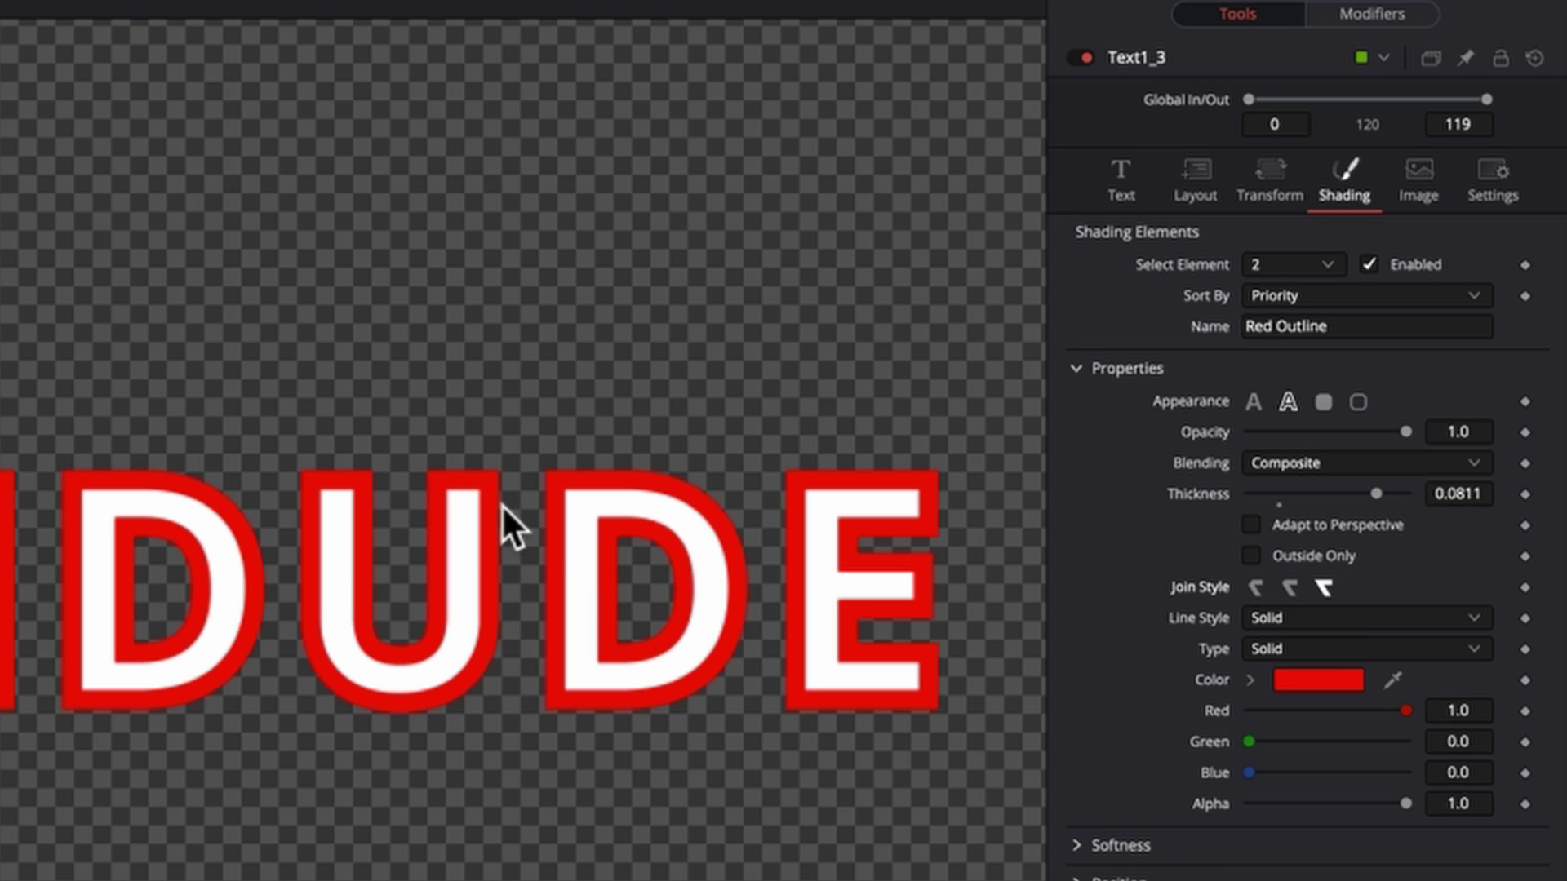
scroll(594, 517, "down", 2)
scroll(595, 517, "down", 1)
scroll(595, 517, "down", 1)
scroll(594, 517, "down", 1)
scroll(600, 539, "down", 1)
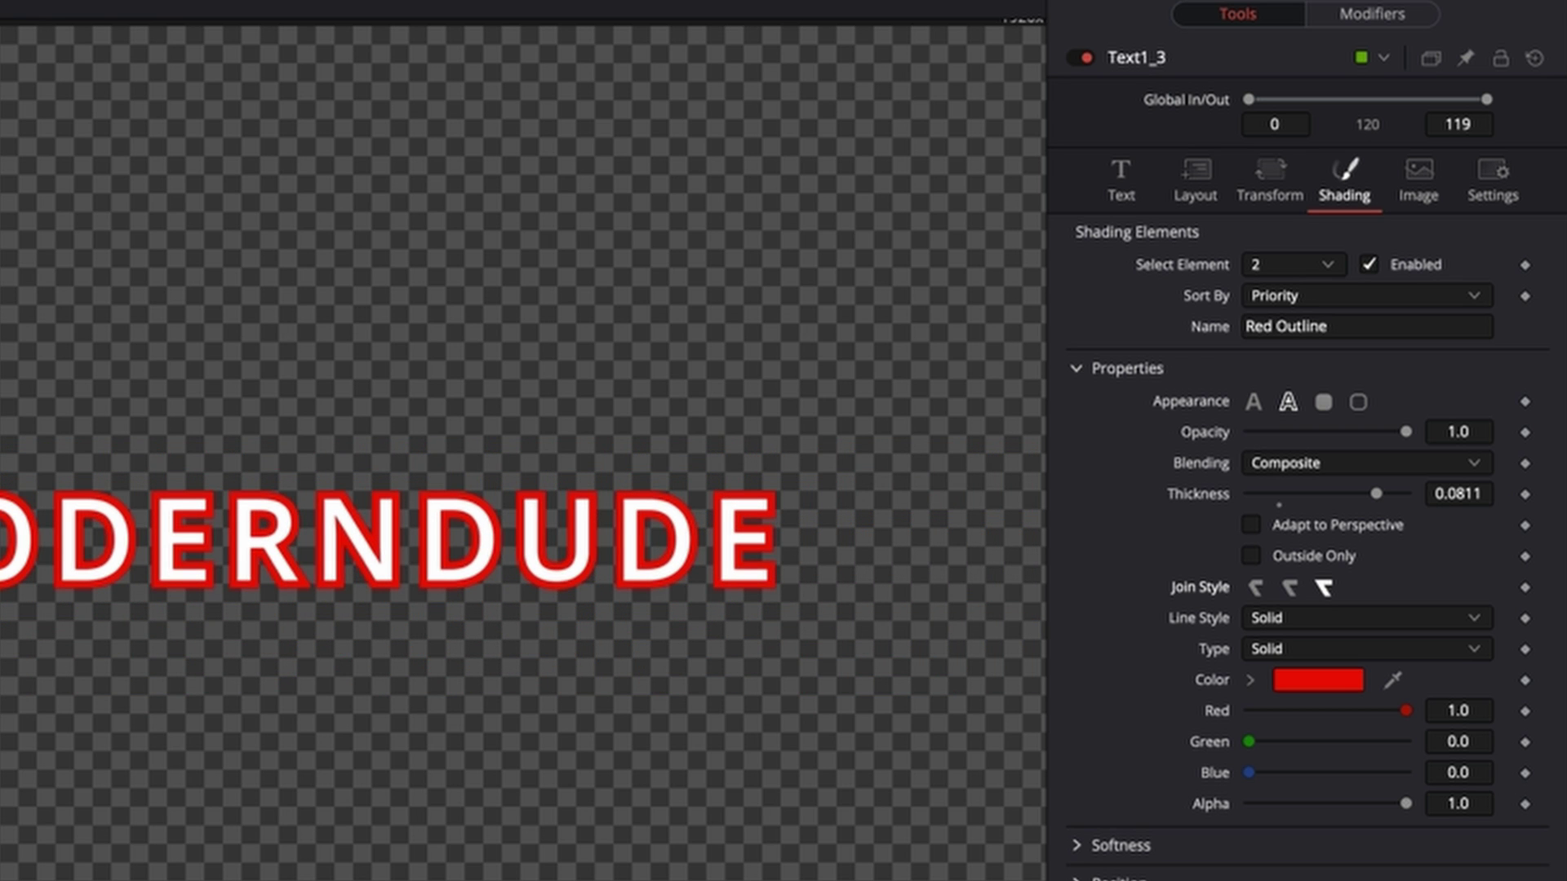
left_click(1288, 588)
scroll(561, 512, "up", 2)
scroll(564, 515, "down", 1)
scroll(378, 525, "up", 2)
scroll(376, 531, "down", 3)
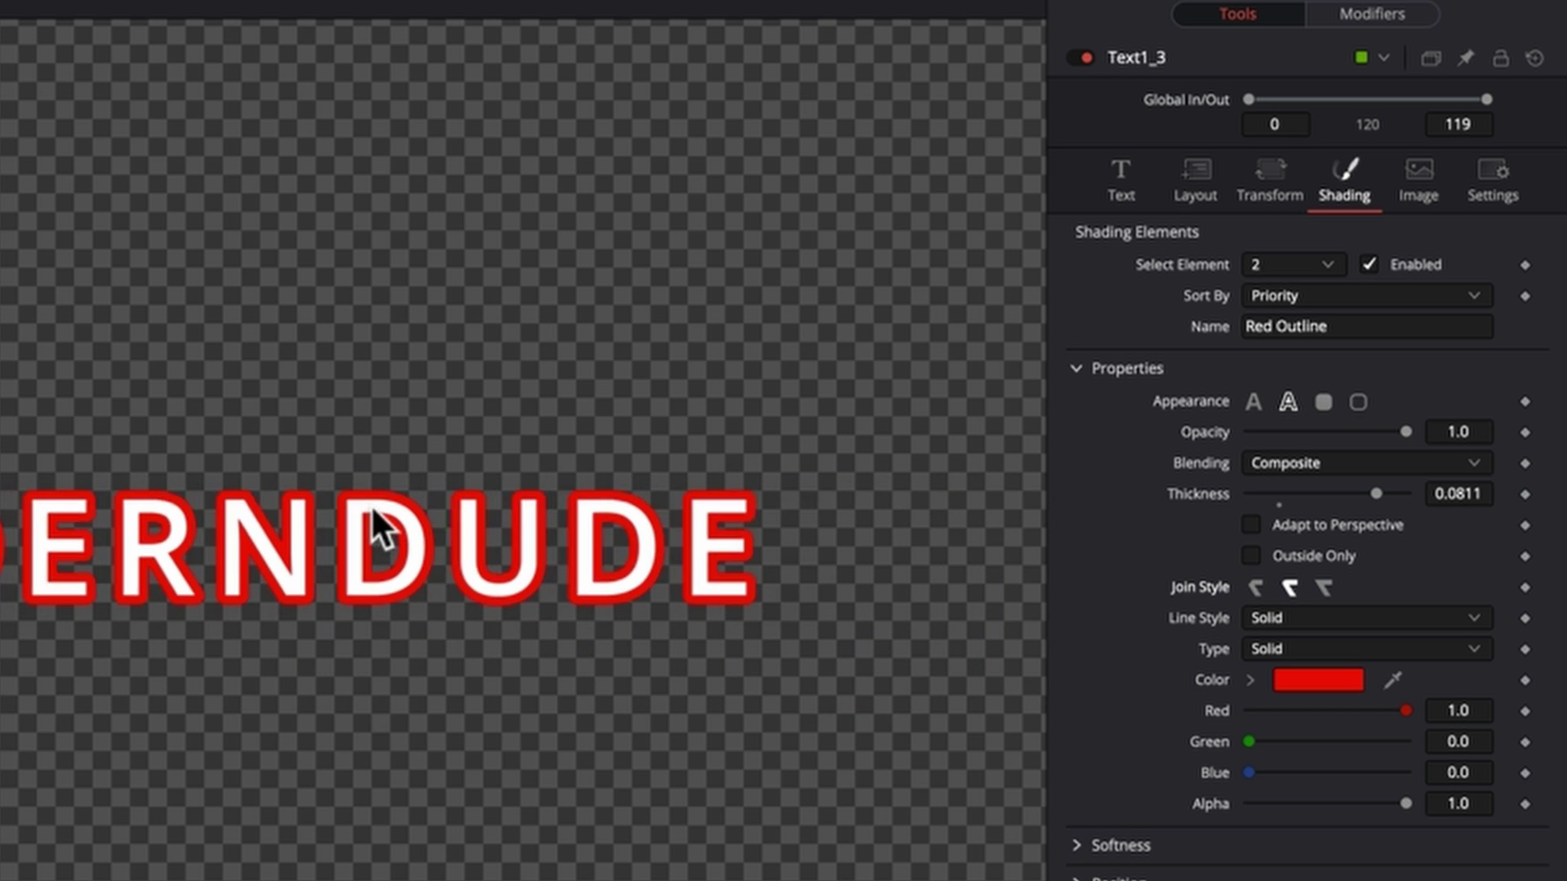
scroll(377, 526, "down", 1)
scroll(377, 529, "left", 2)
scroll(378, 530, "left", 3)
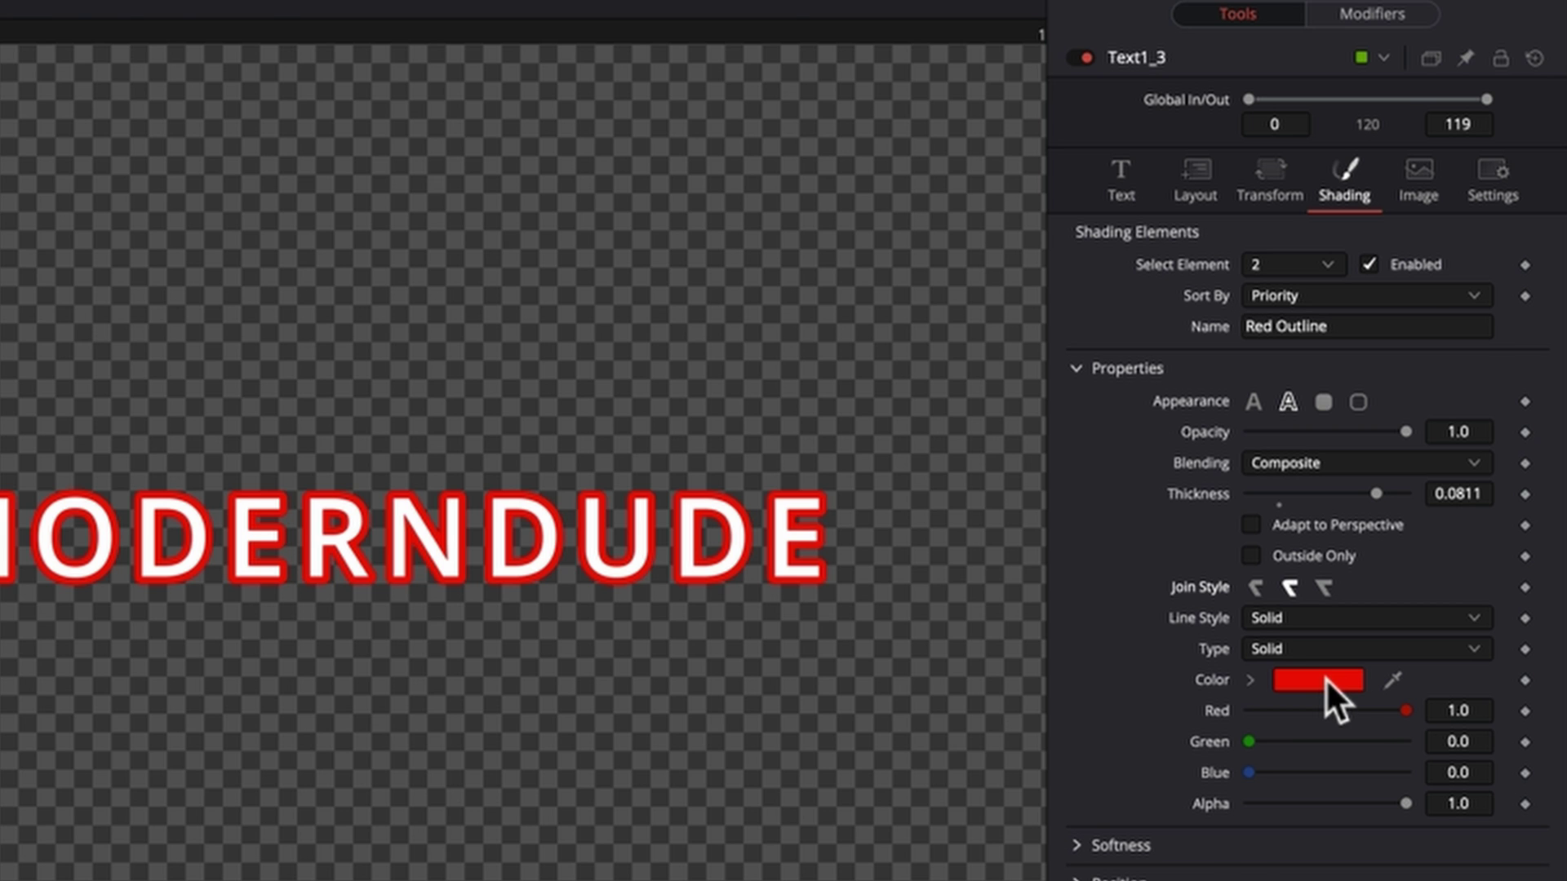
Change the Red Outline color to bright green
left_click(1325, 677)
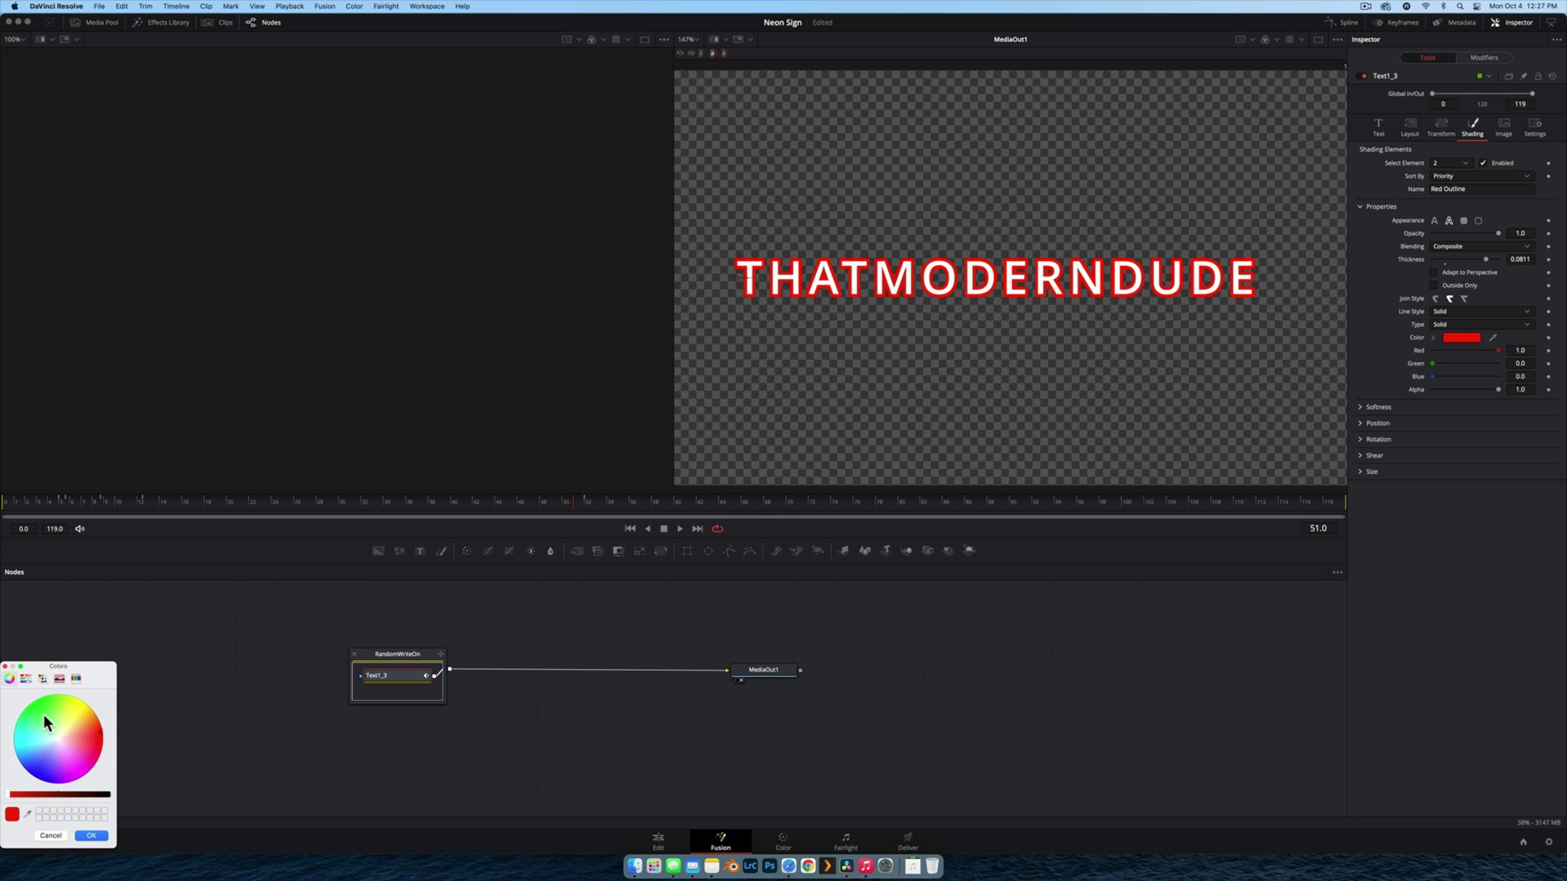
left_click_drag(43, 714, 23, 693)
left_click(93, 836)
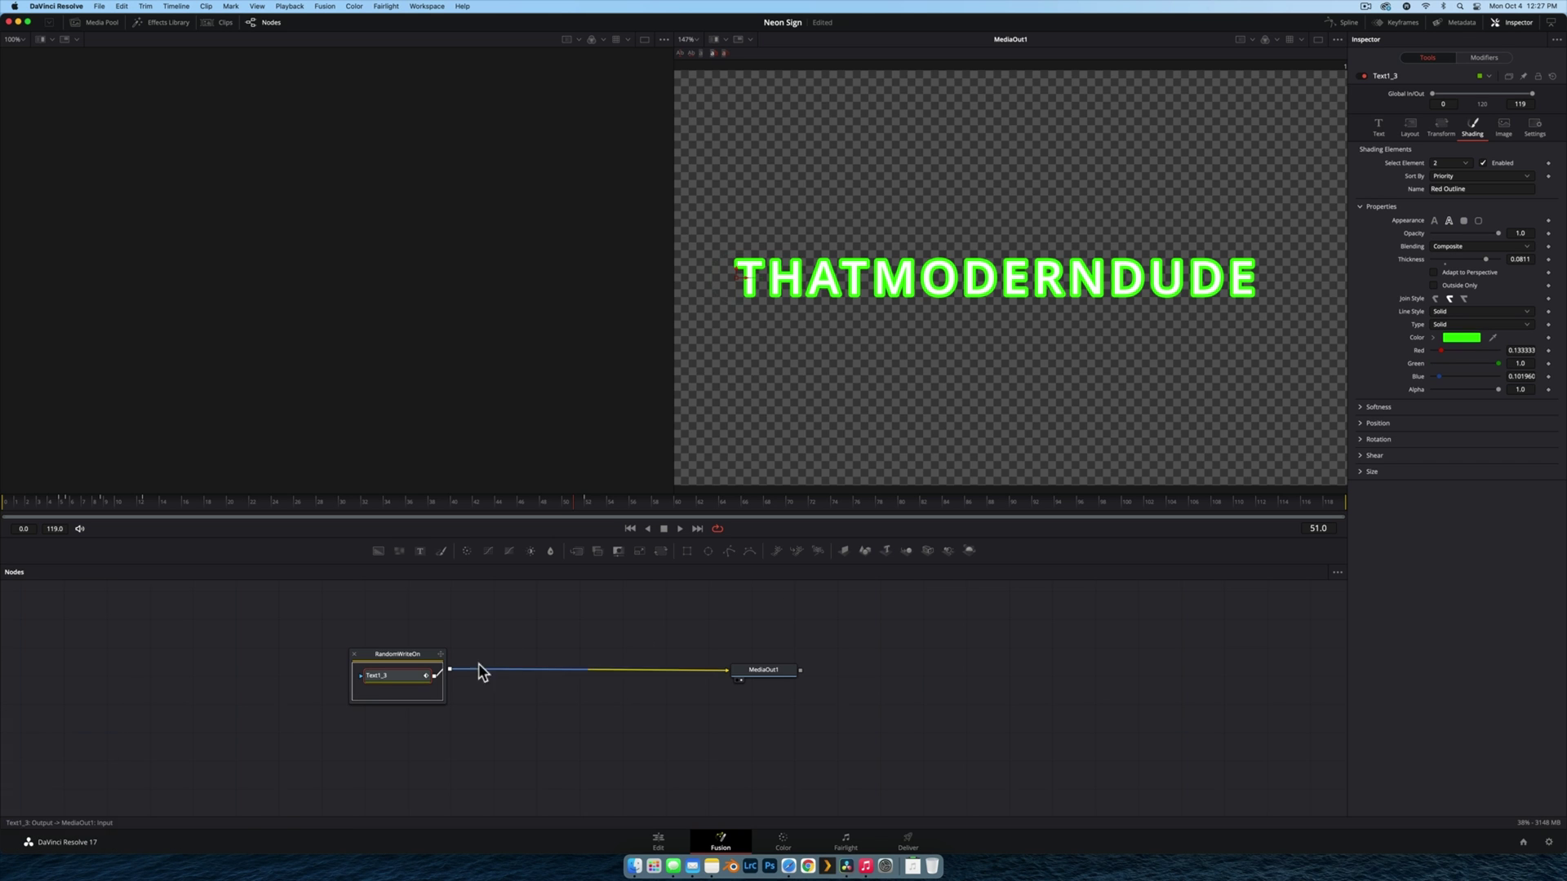
Set the Text tab's letter fill color to a pale green-white
left_click(1380, 131)
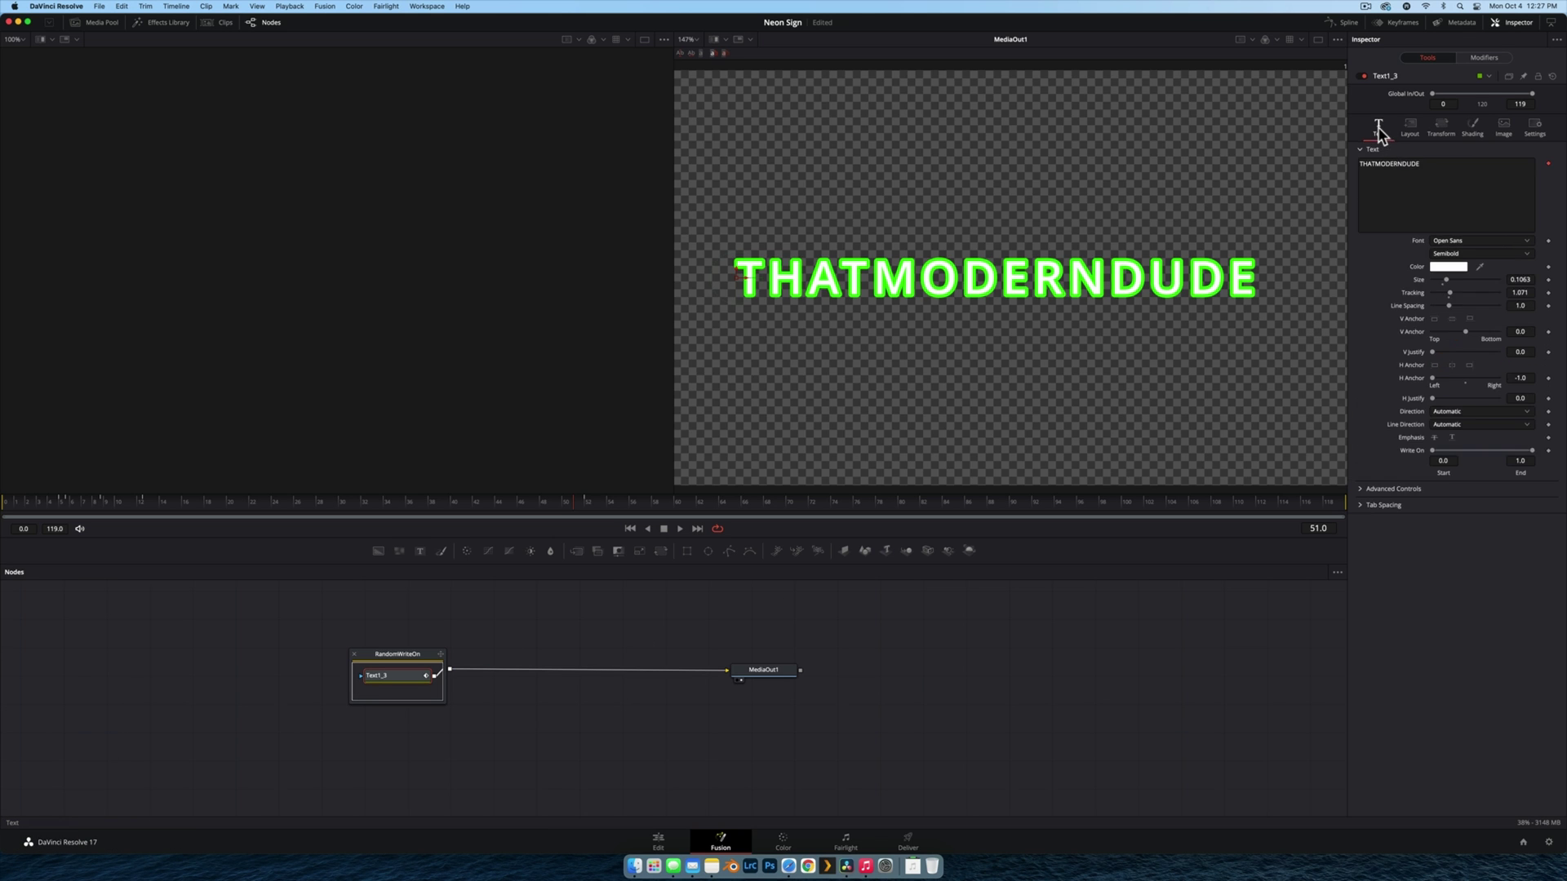
left_click(1449, 268)
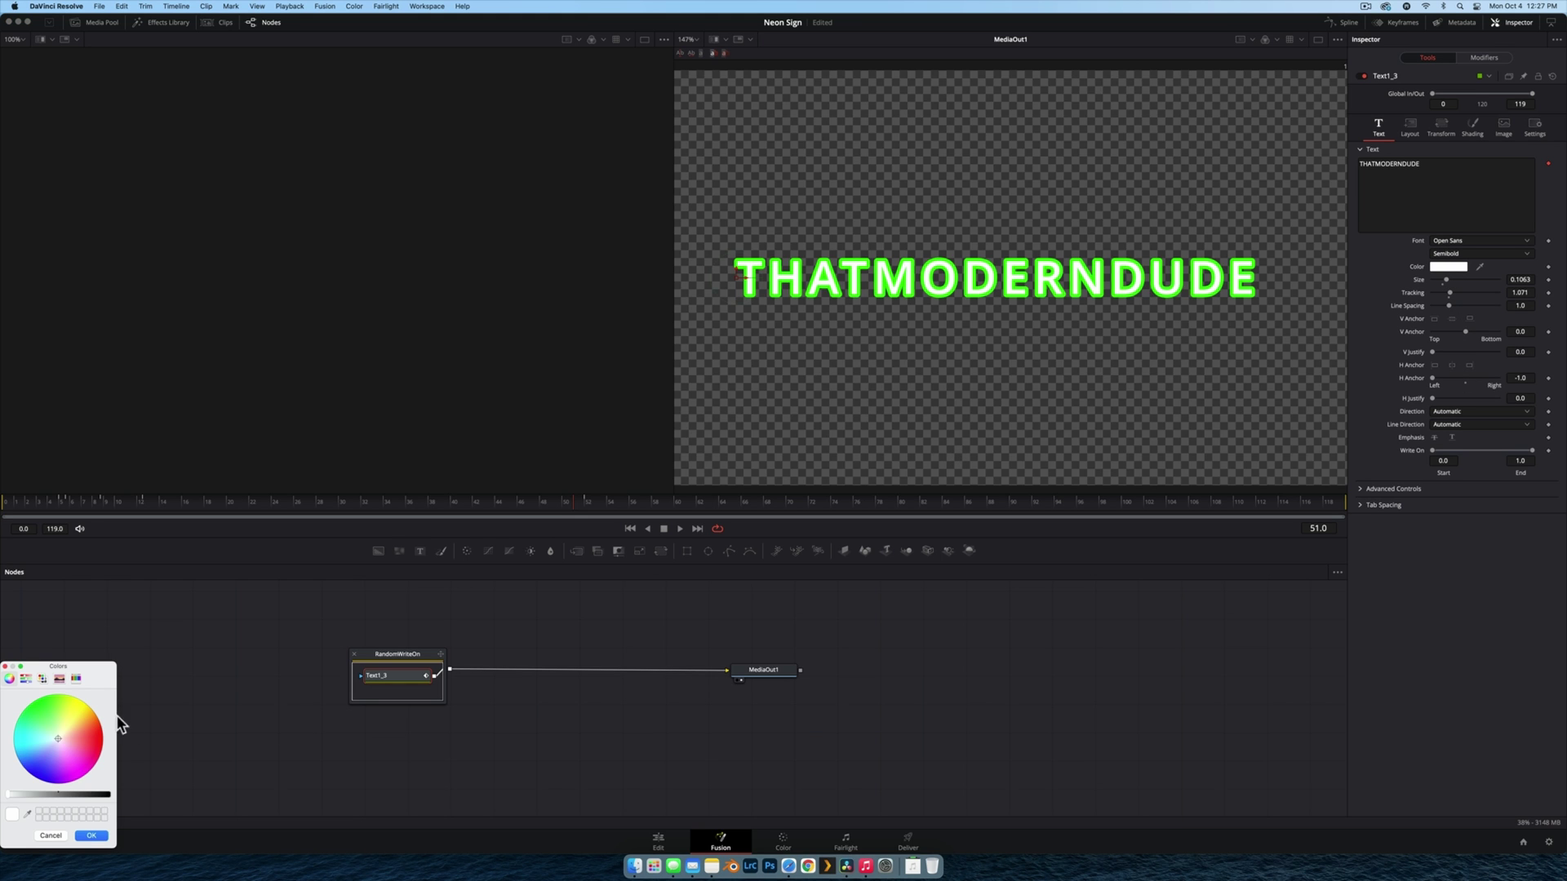
left_click_drag(60, 745, 36, 699)
left_click(109, 838)
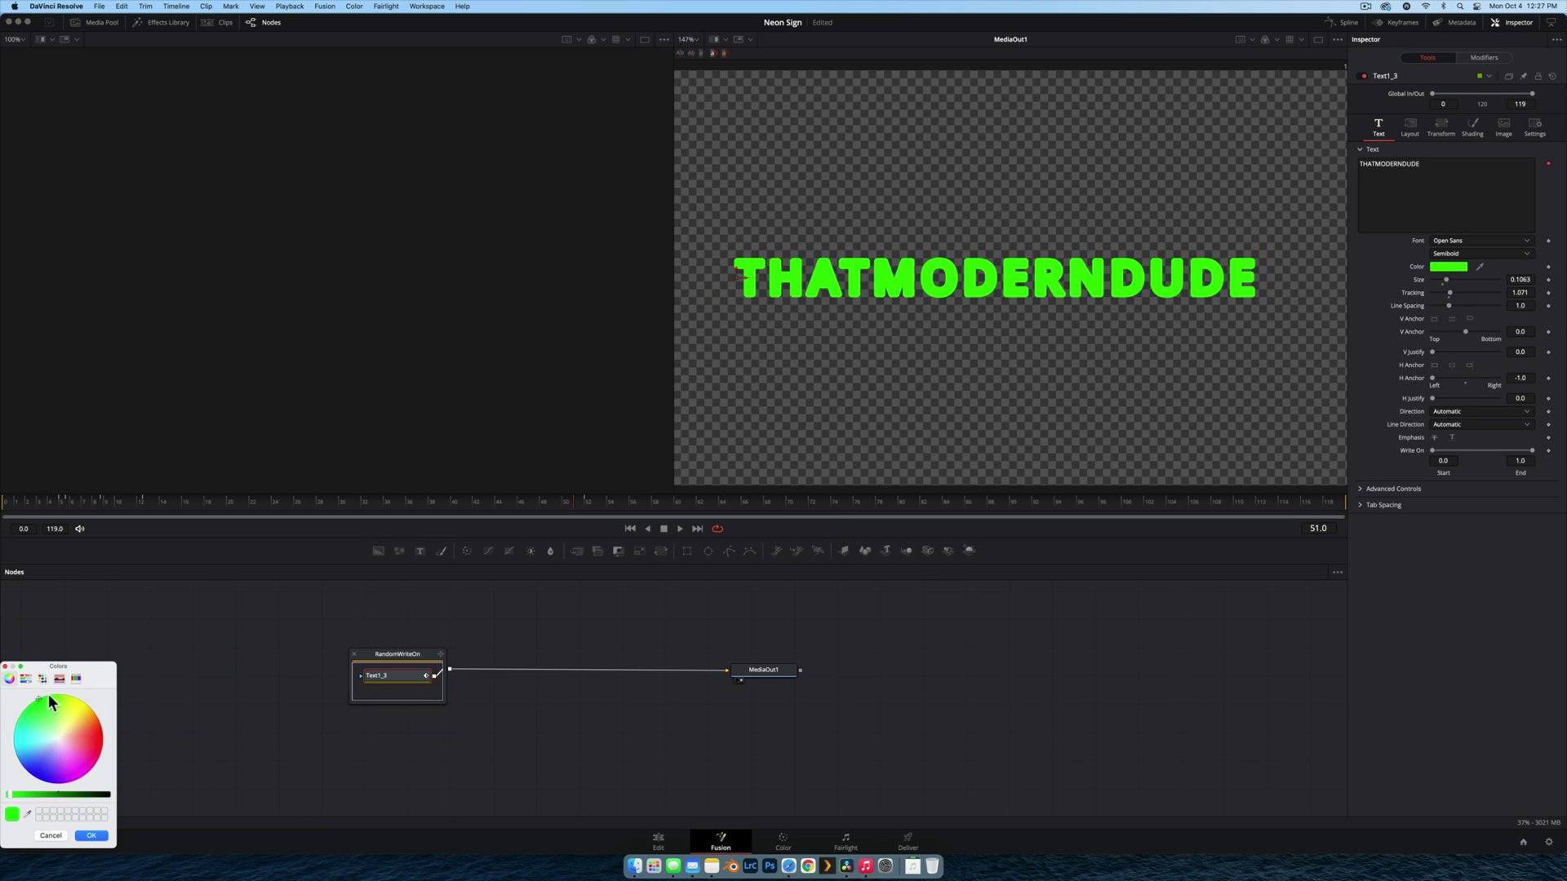
mouse_move(39, 667)
left_mouse_down()
mouse_move(1094, 370)
mouse_move(1113, 445)
left_mouse_up()
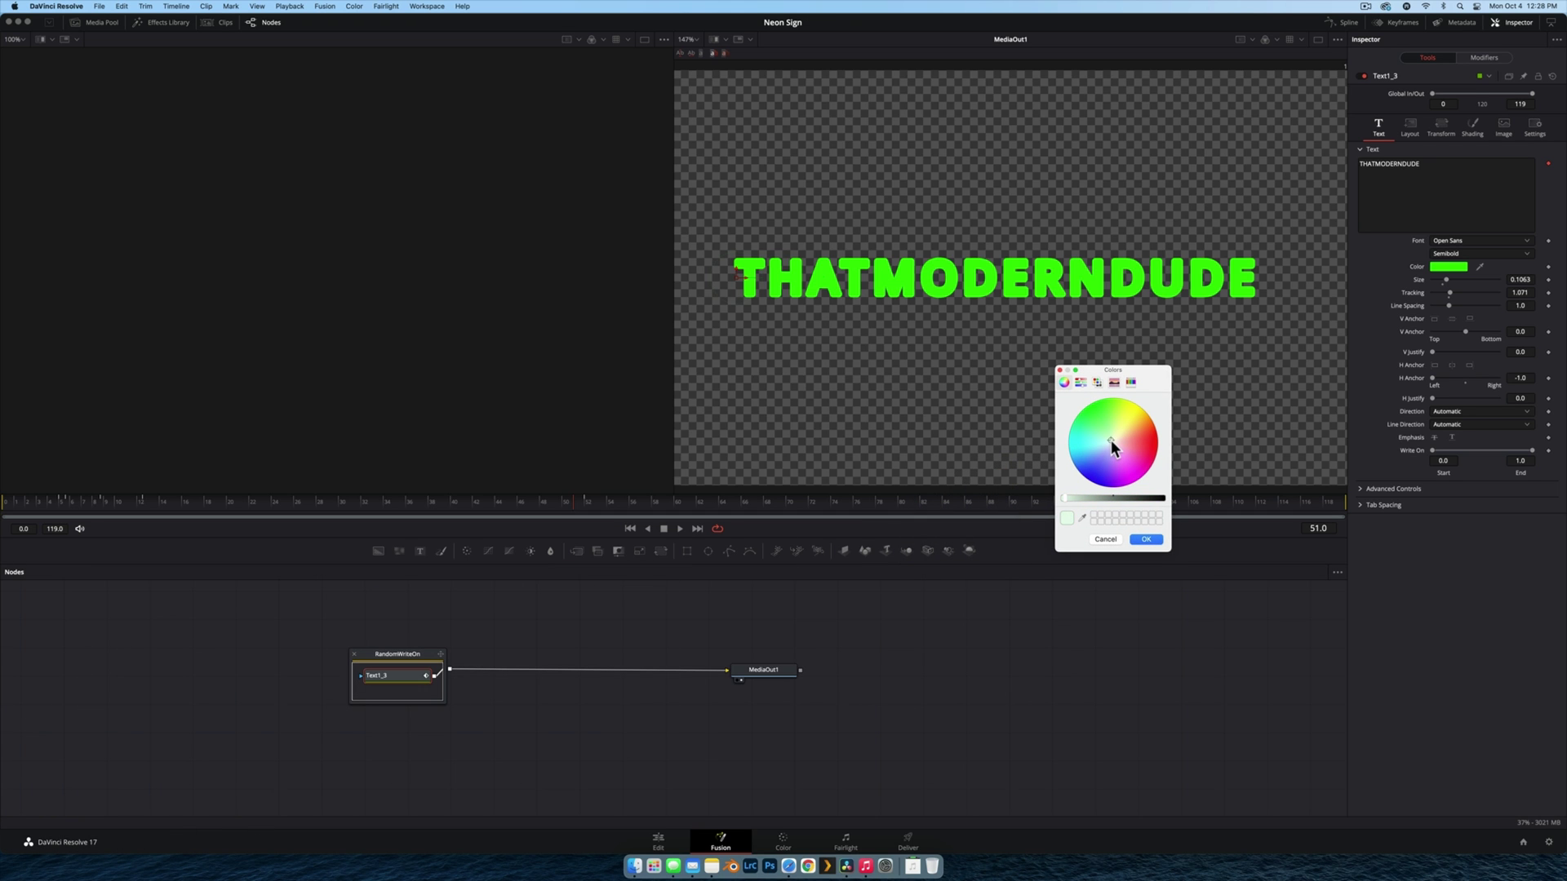
left_click(1146, 540)
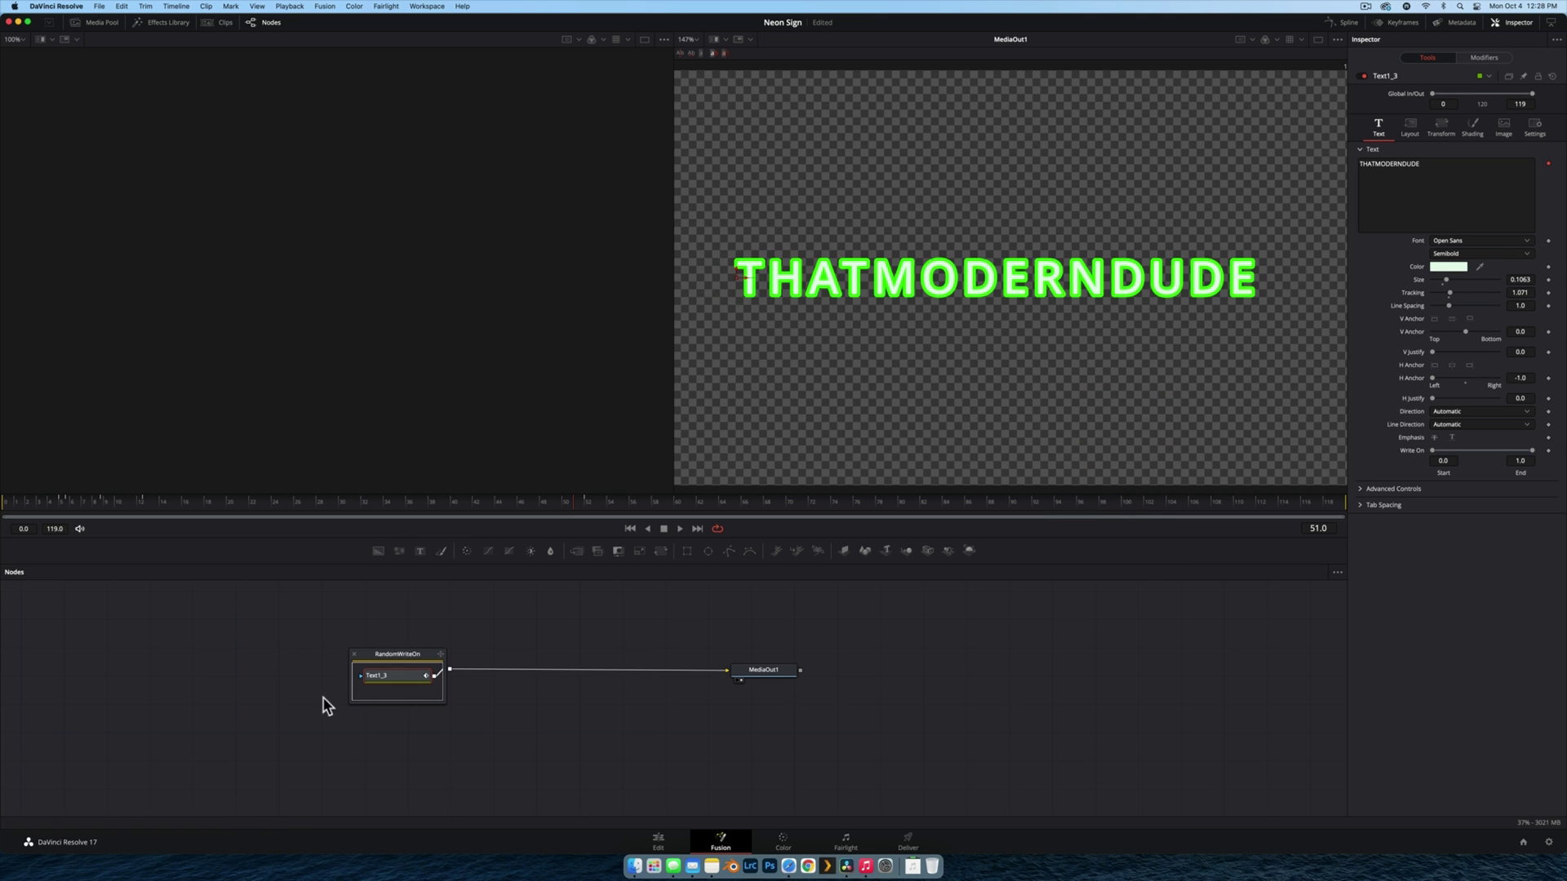
Collapse the RandomWriteOn group to one node and search the tool list for 'glow'
left_click(414, 651)
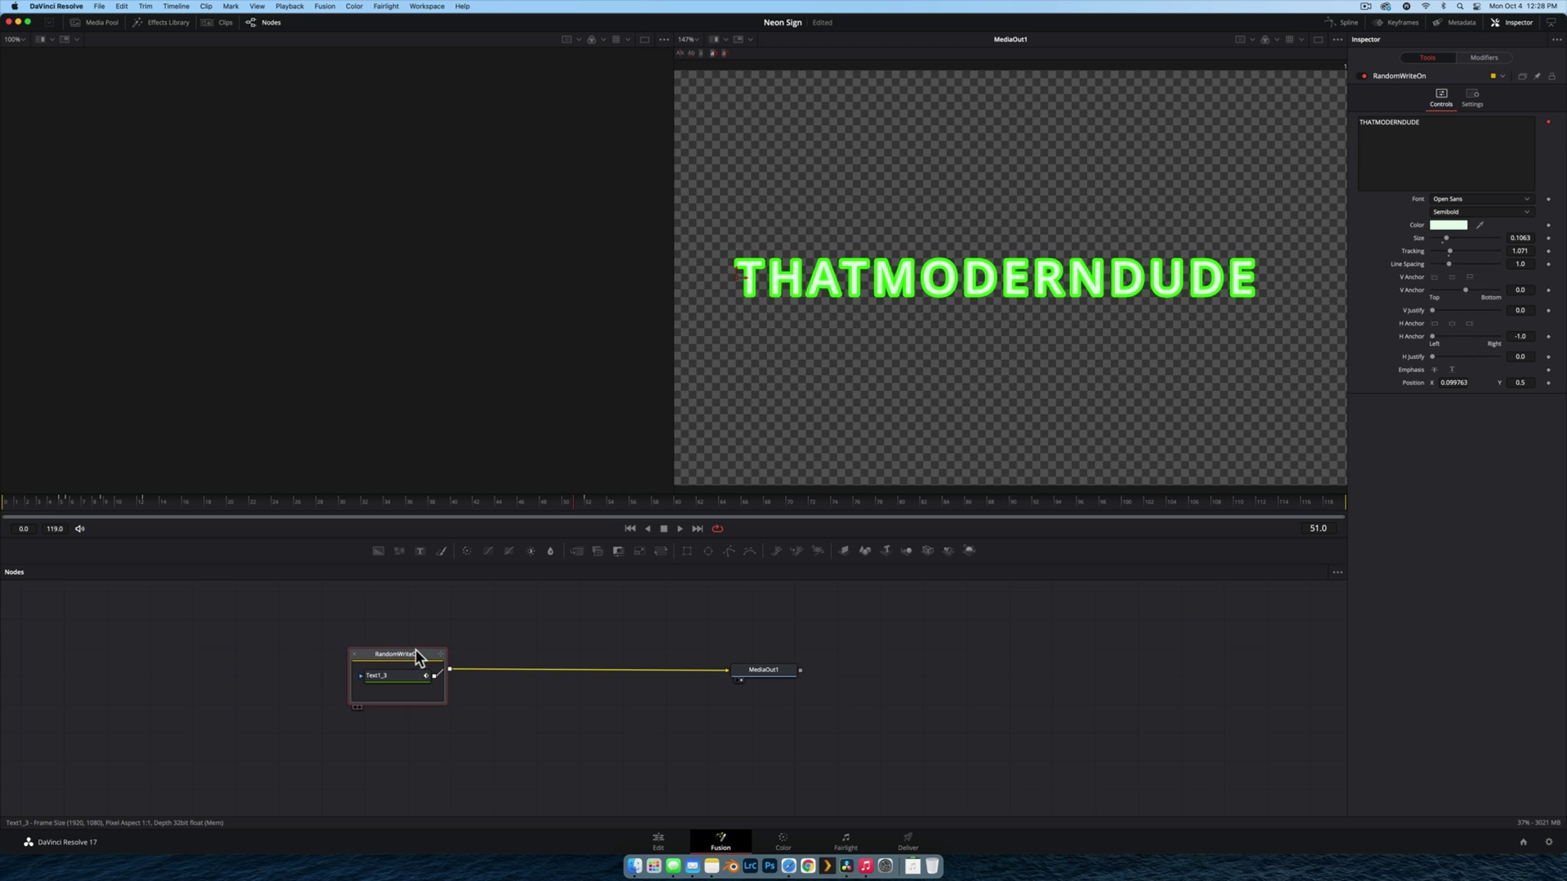
left_click(356, 654)
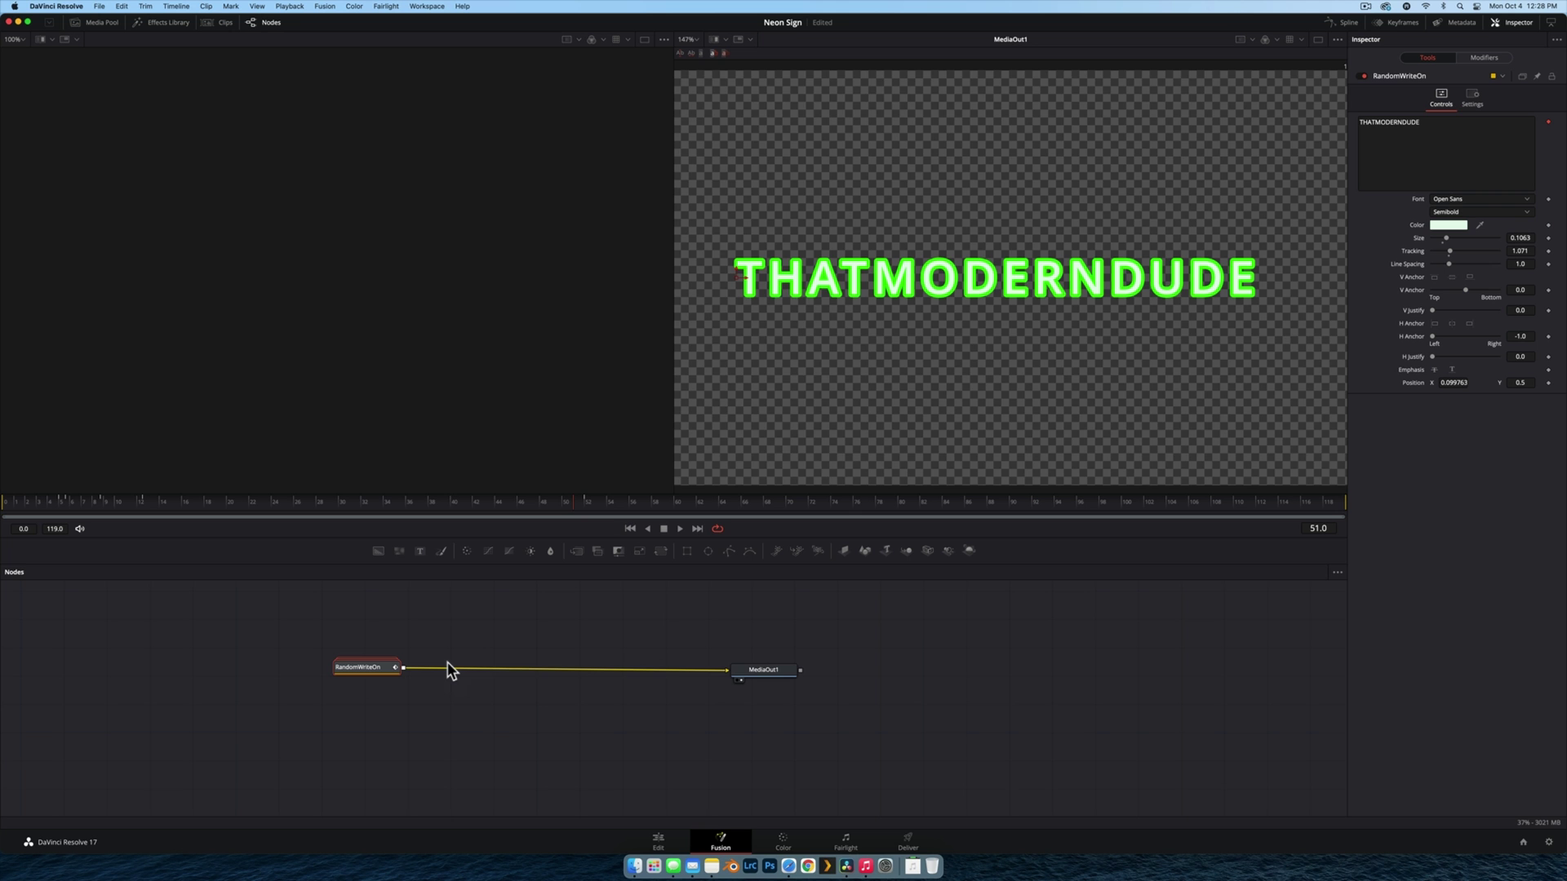
key("shift+space")
type("glow")
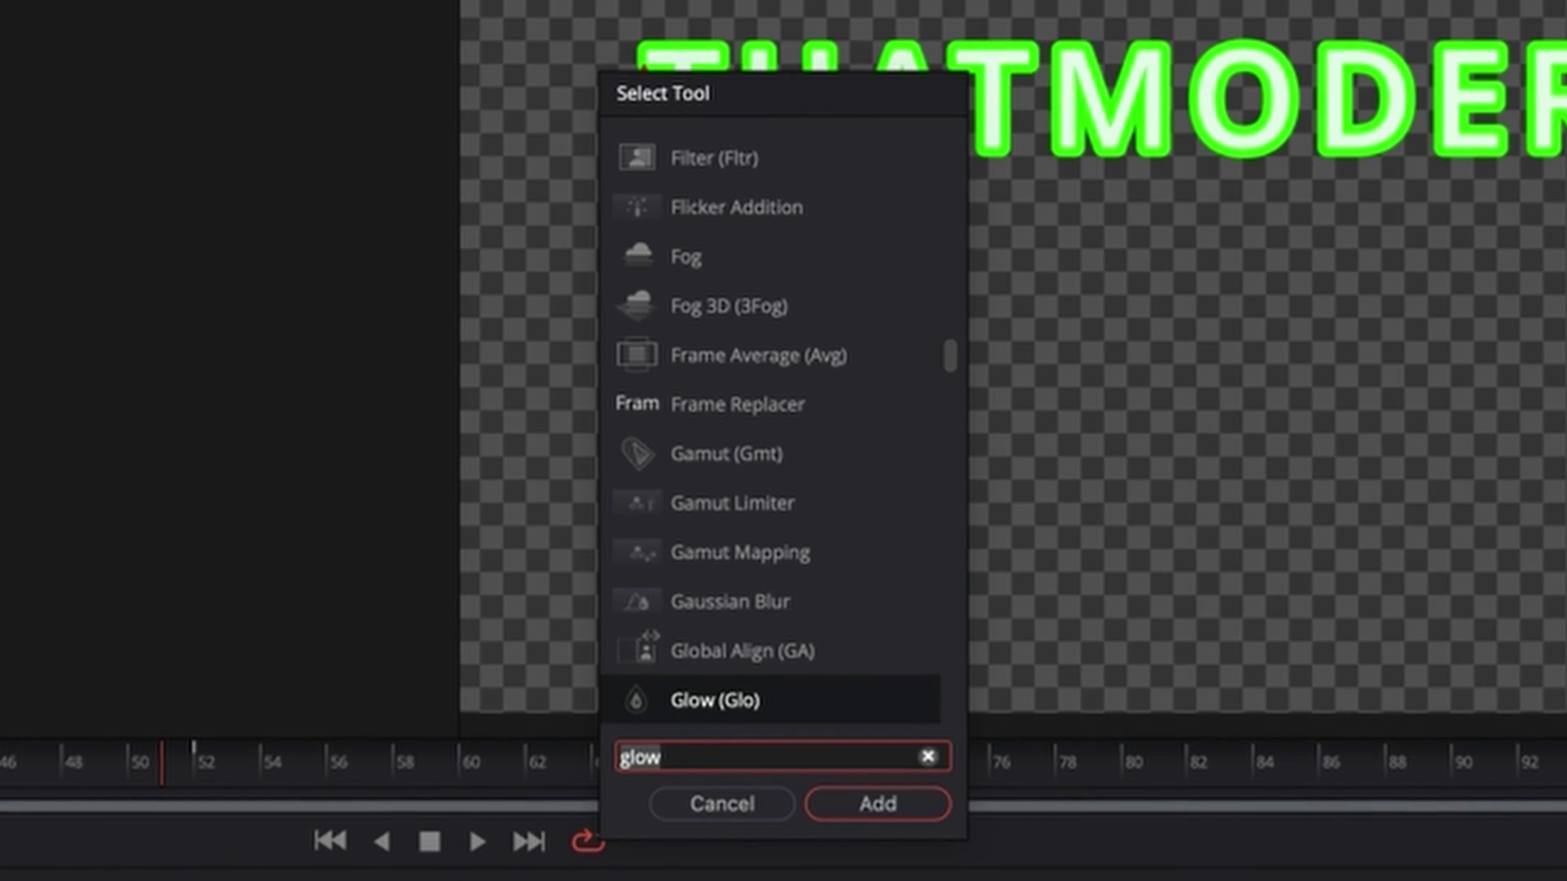
type("glow")
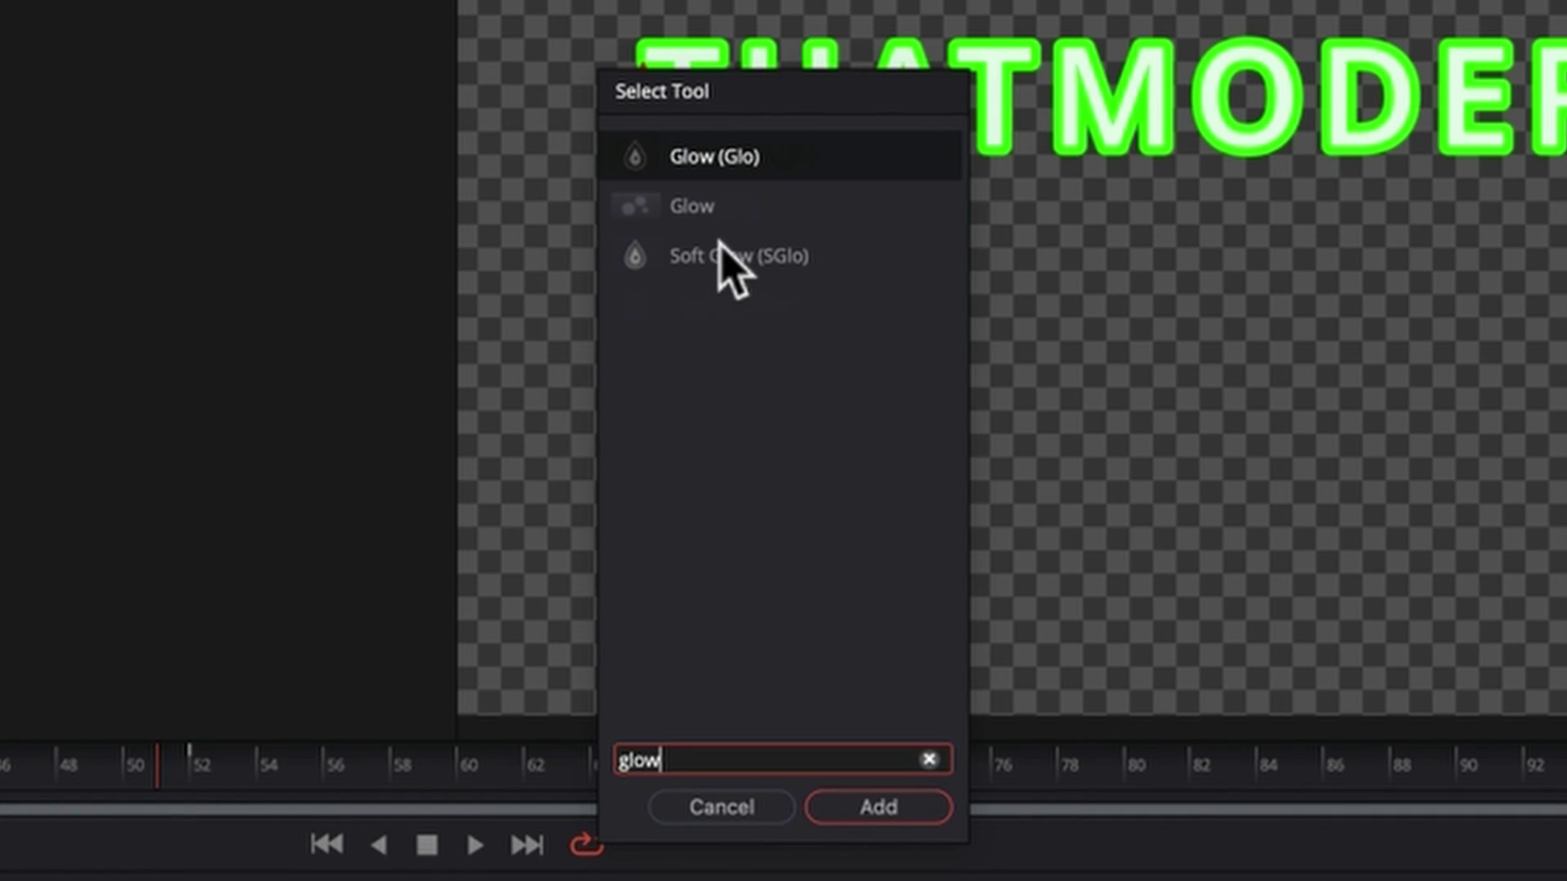
Add Soft Glow after the group with threshold 0.984, gain 1.693, glow size 4.7
left_click(728, 255)
left_click(819, 512)
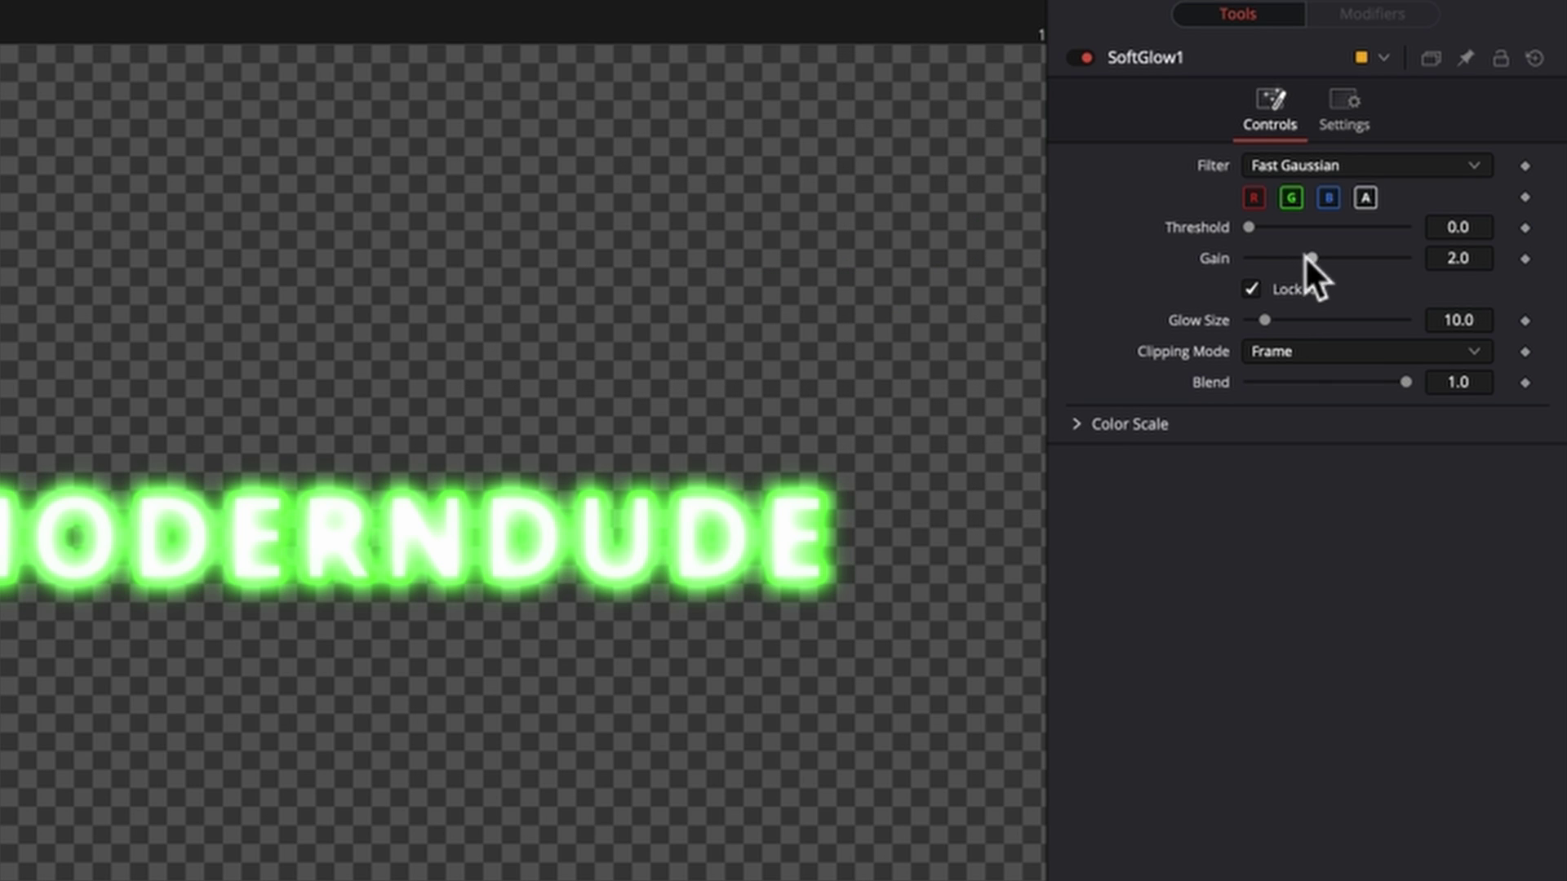
mouse_move(1305, 256)
left_mouse_down()
mouse_move(1417, 258)
mouse_move(1208, 258)
mouse_move(1444, 258)
mouse_move(1297, 258)
mouse_move(1316, 227)
mouse_move(1396, 219)
left_mouse_up()
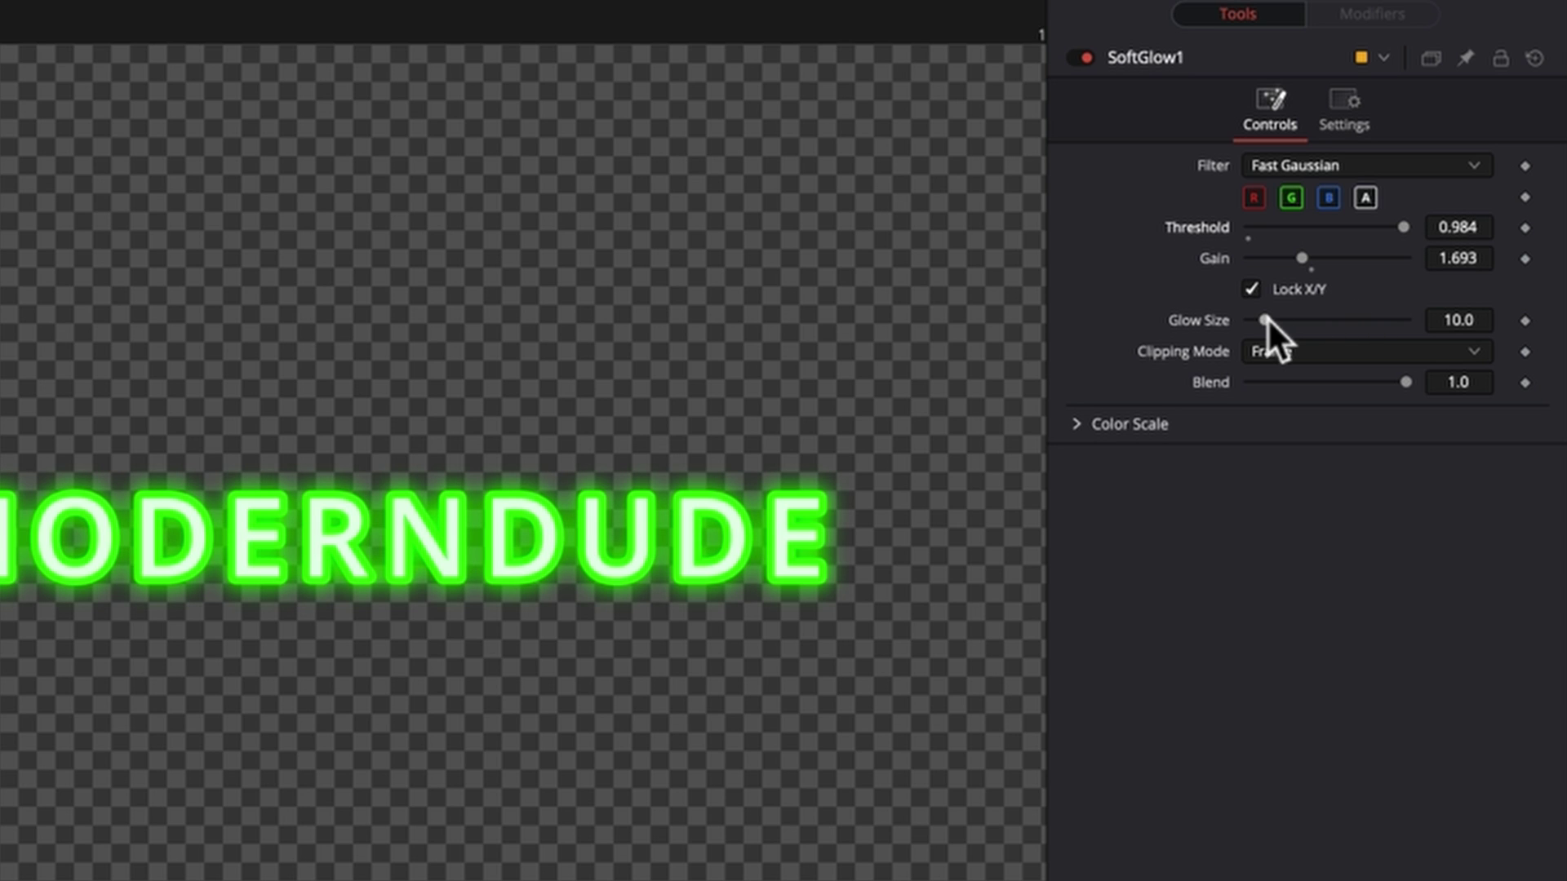
mouse_move(1265, 316)
left_mouse_down()
mouse_move(1295, 315)
mouse_move(1266, 336)
mouse_move(1246, 326)
mouse_move(1259, 322)
left_mouse_up()
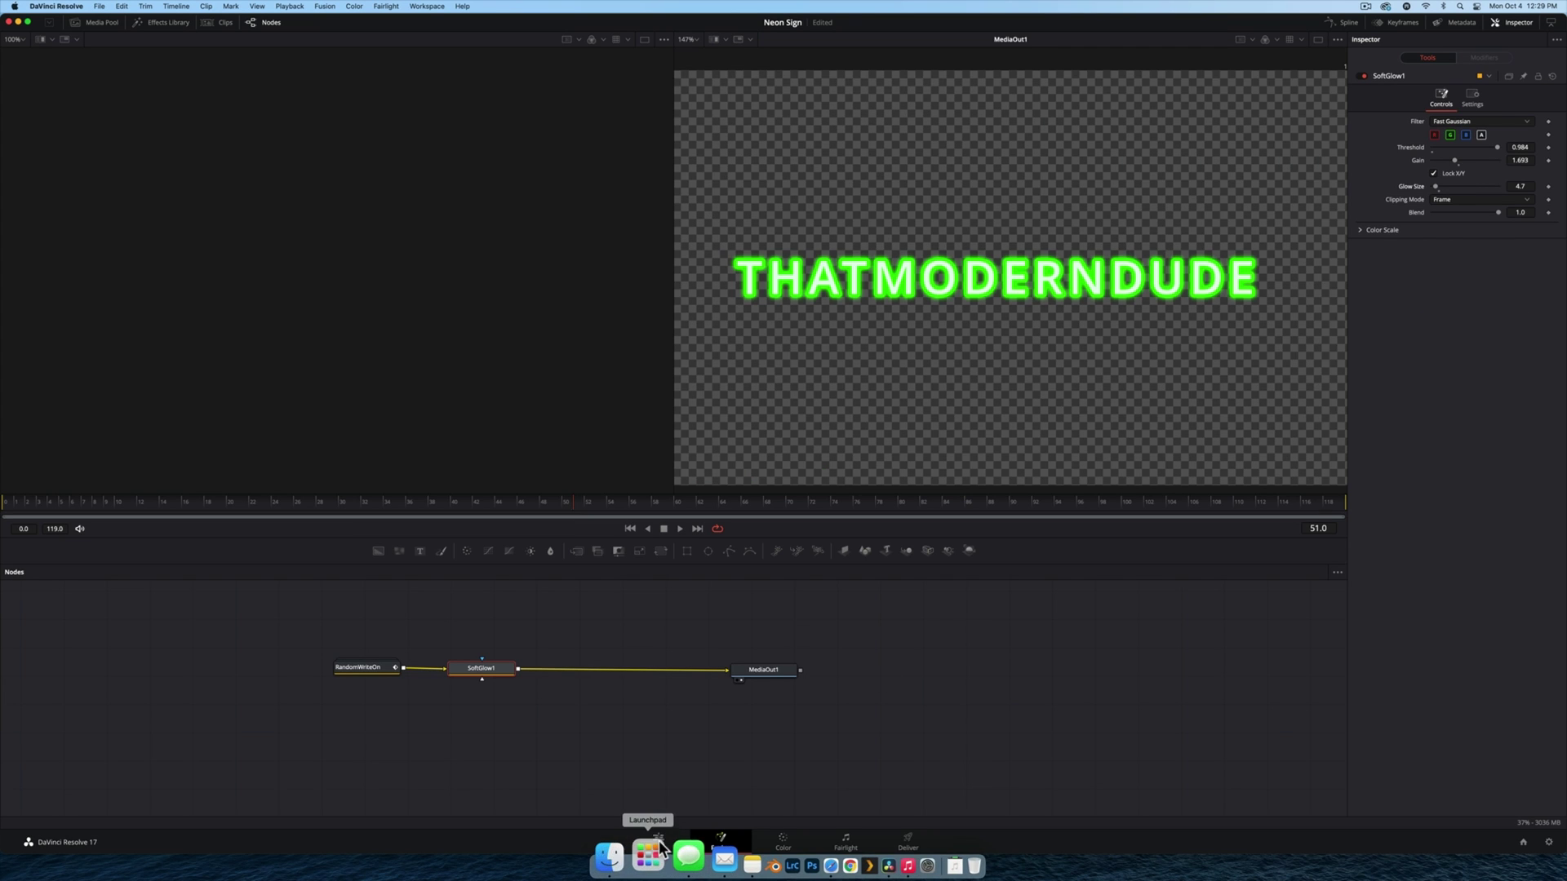
On the Edit page, copy the electrical glitch audio to Audio 1 beneath the second Random Write On clip
left_click(663, 843)
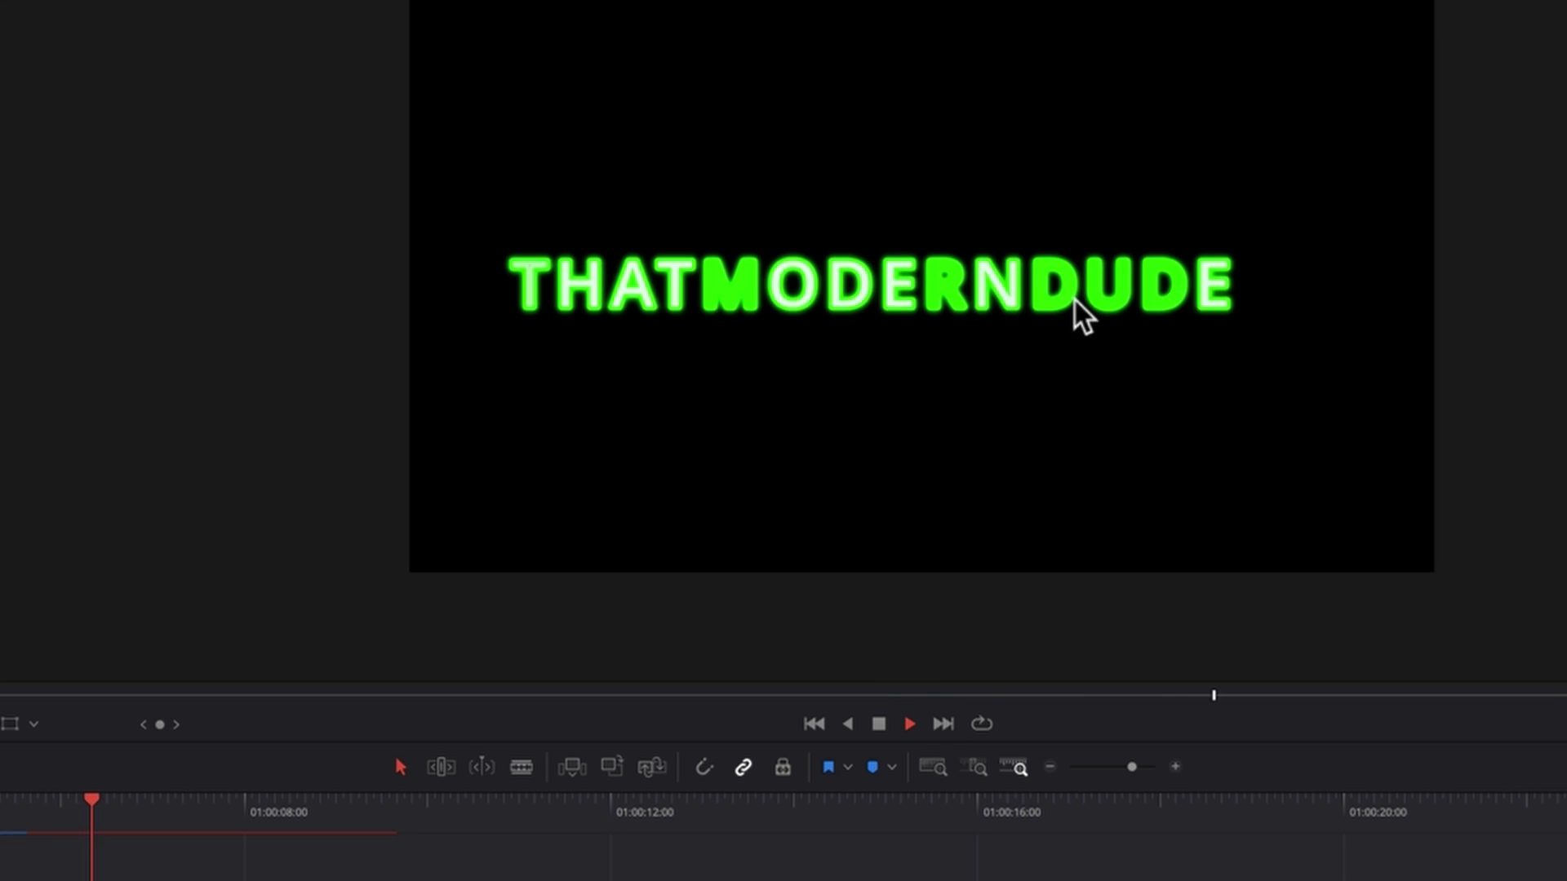
key("space")
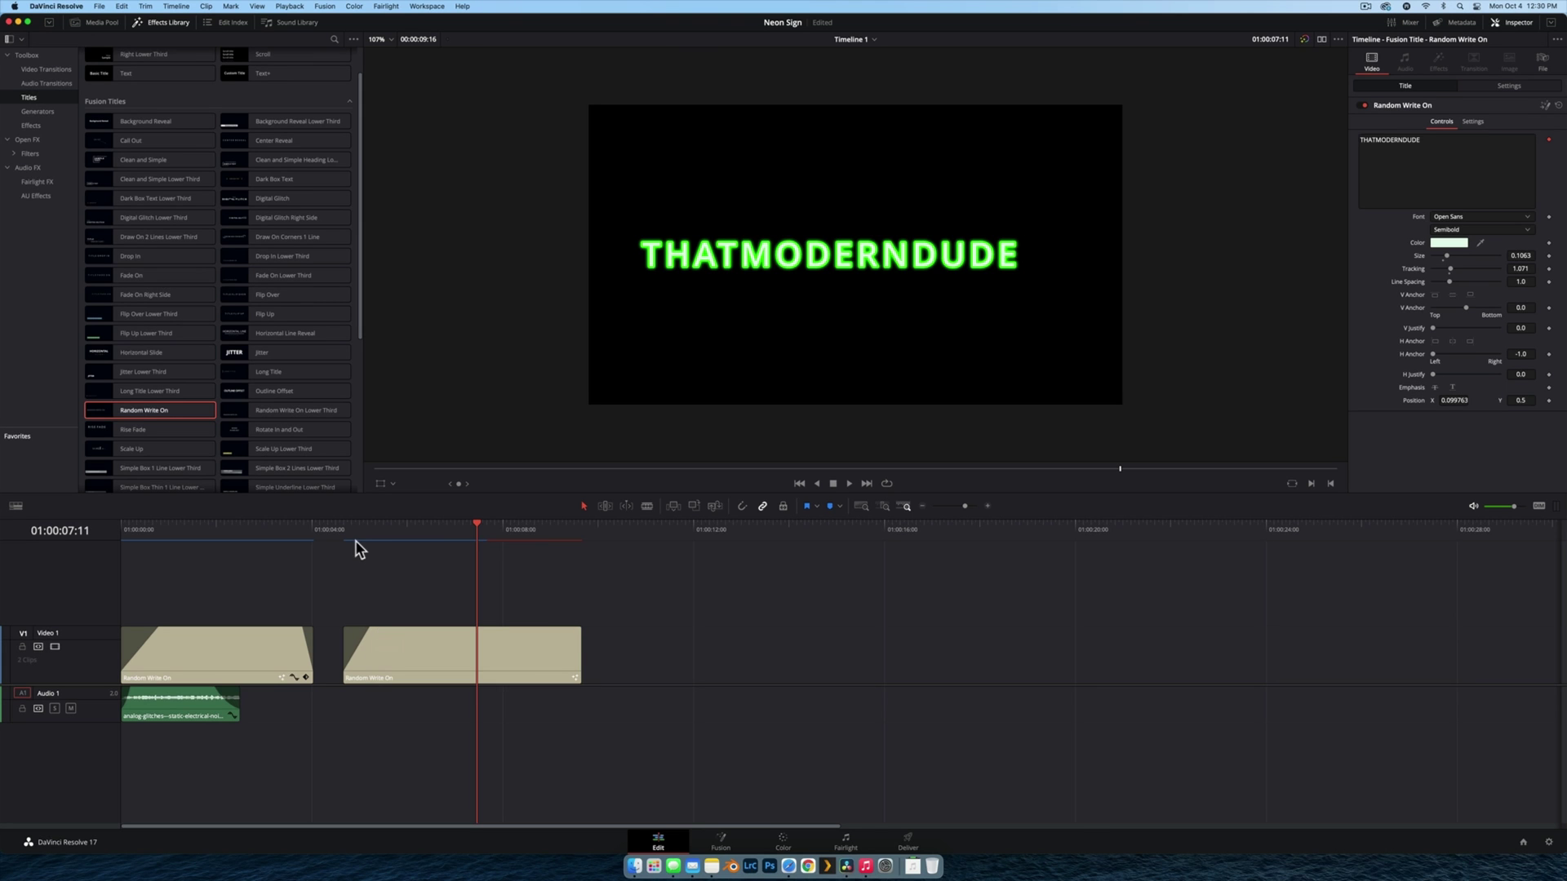
left_click(347, 527)
key("space")
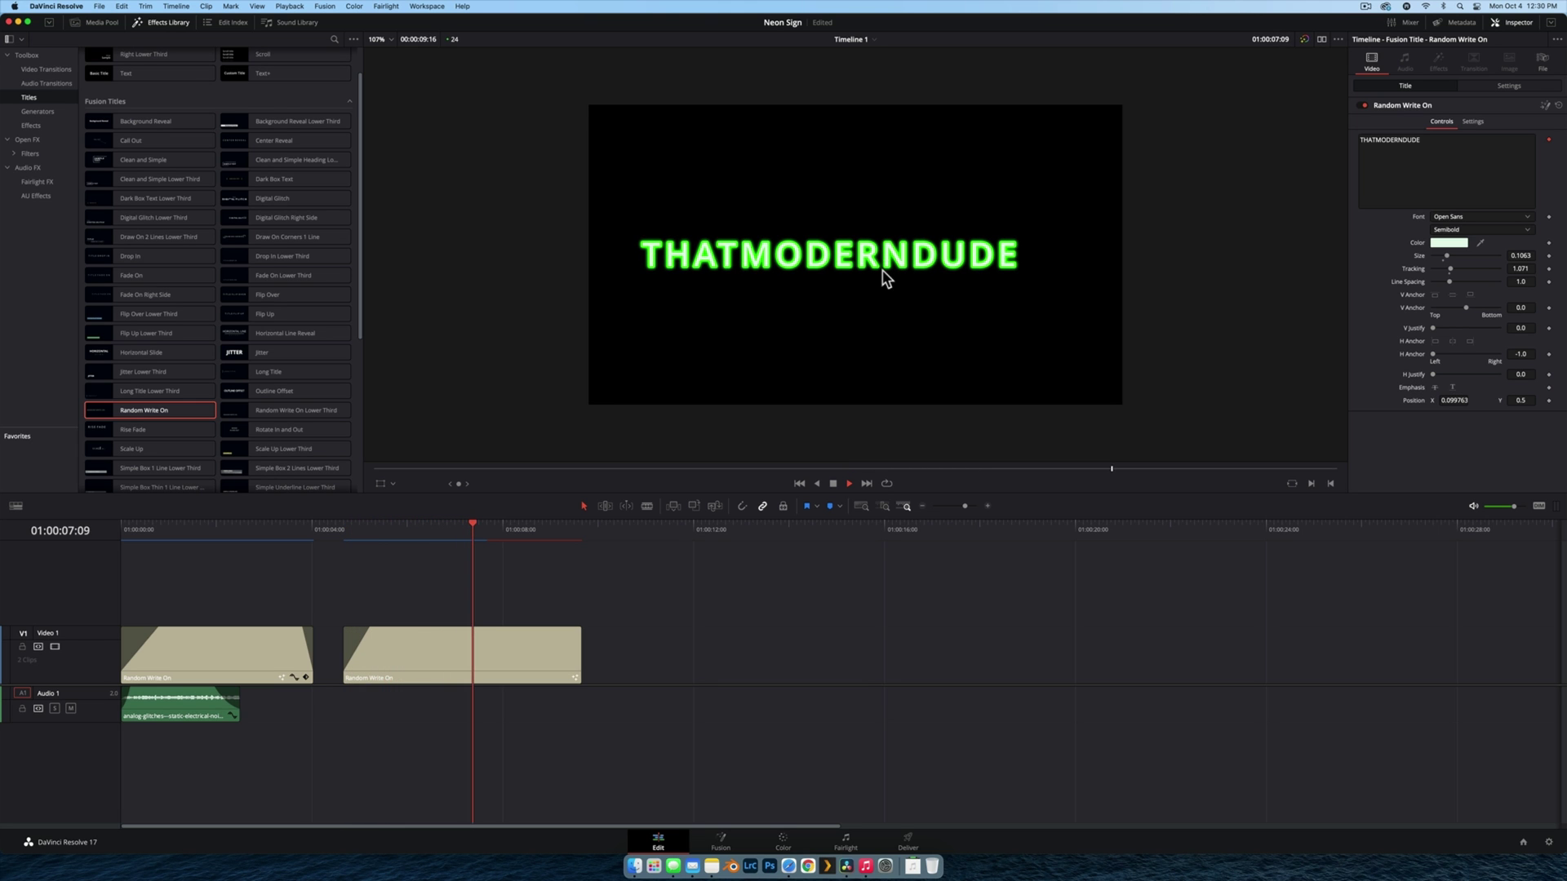
mouse_move(172, 714)
left_mouse_down()
mouse_move(422, 717)
mouse_move(400, 707)
left_mouse_up()
key("space")
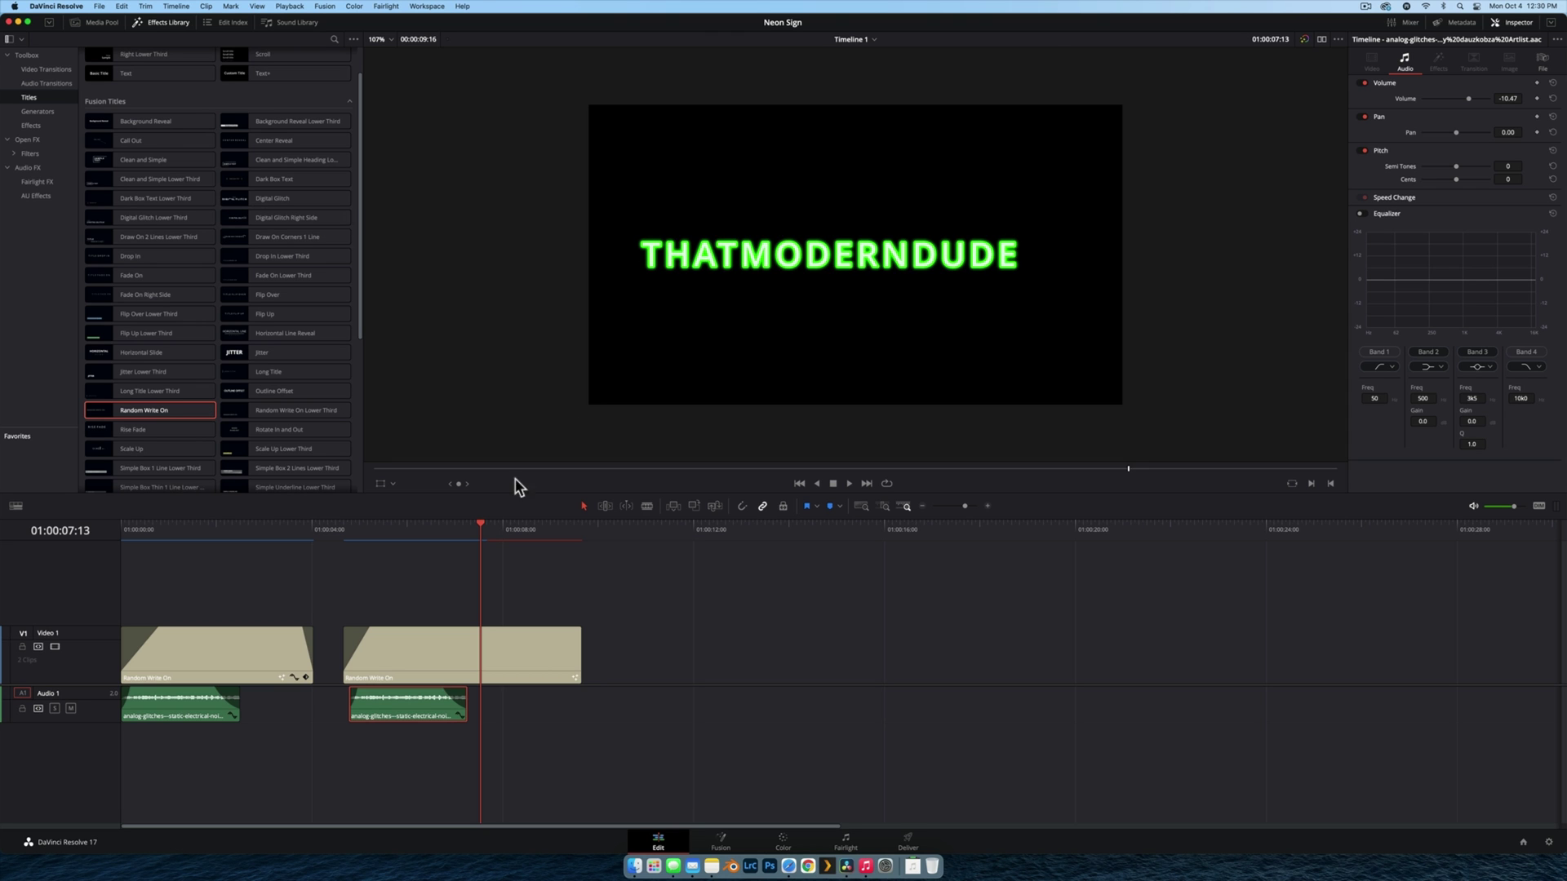
left_click(356, 539)
key("space")
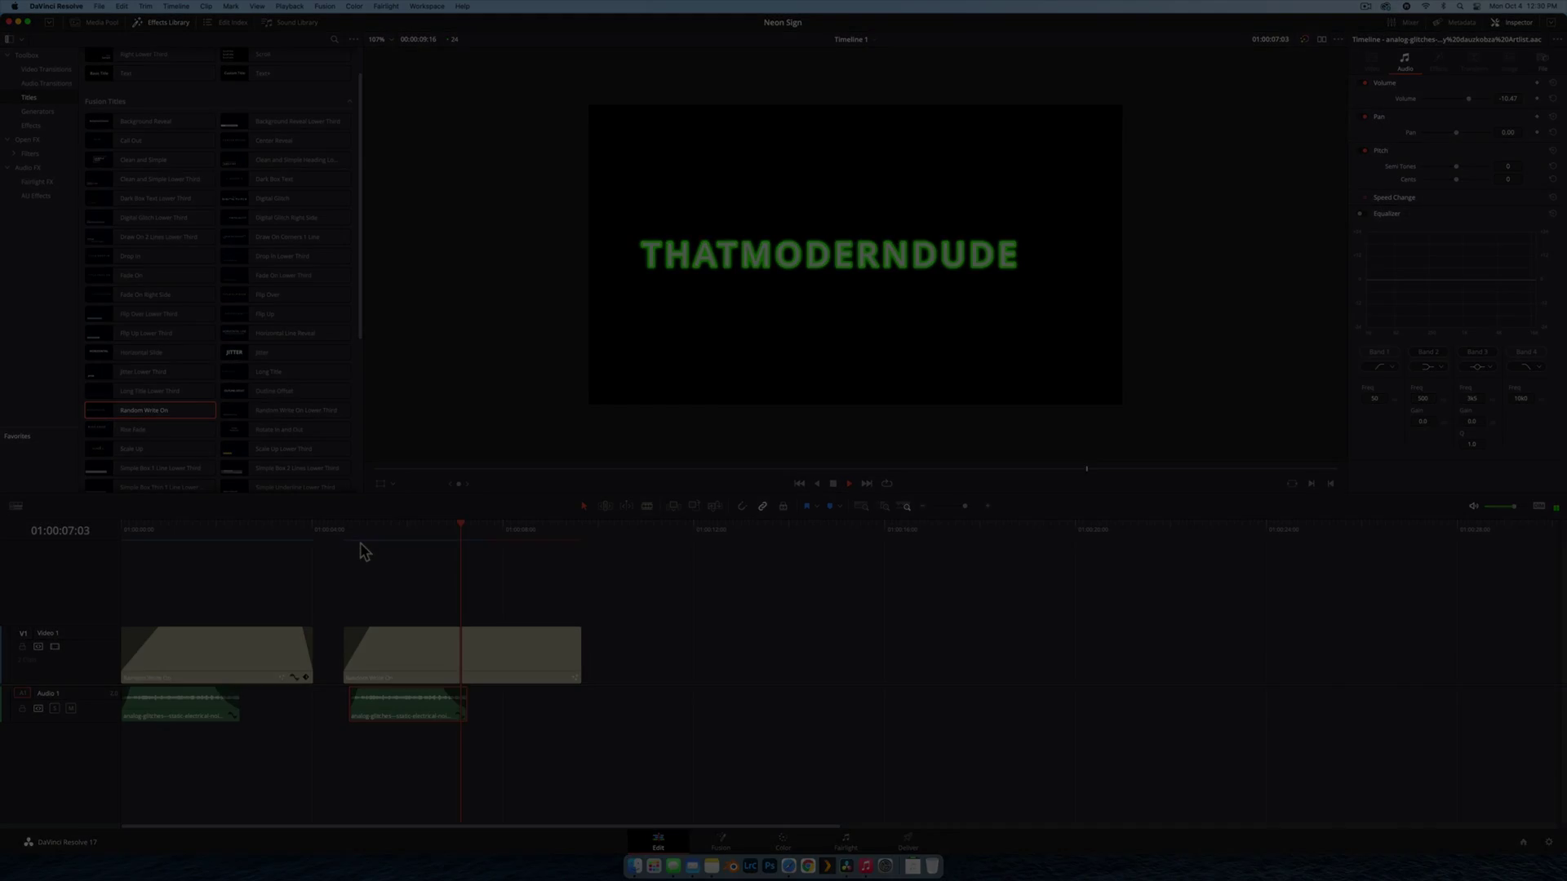